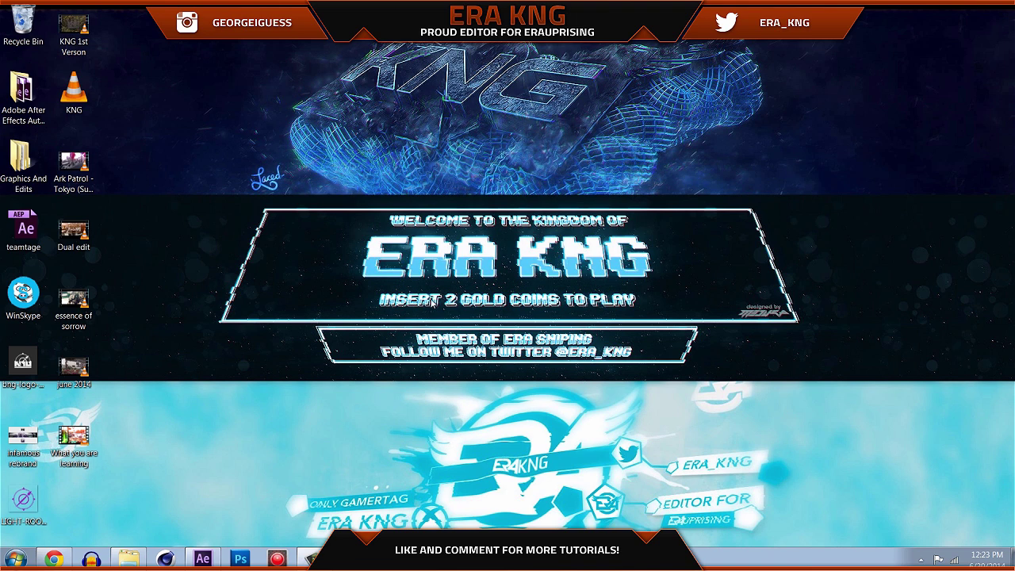
- Look at the YouTube page of the clip and cinematic syncing tutorial and put the browser away
left_click(58, 560)
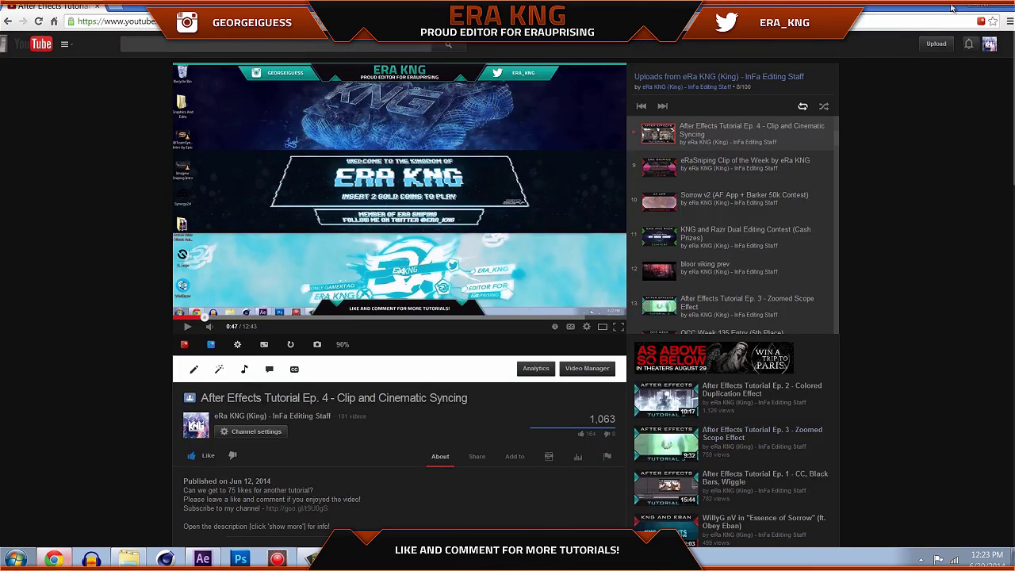
left_click(975, 7)
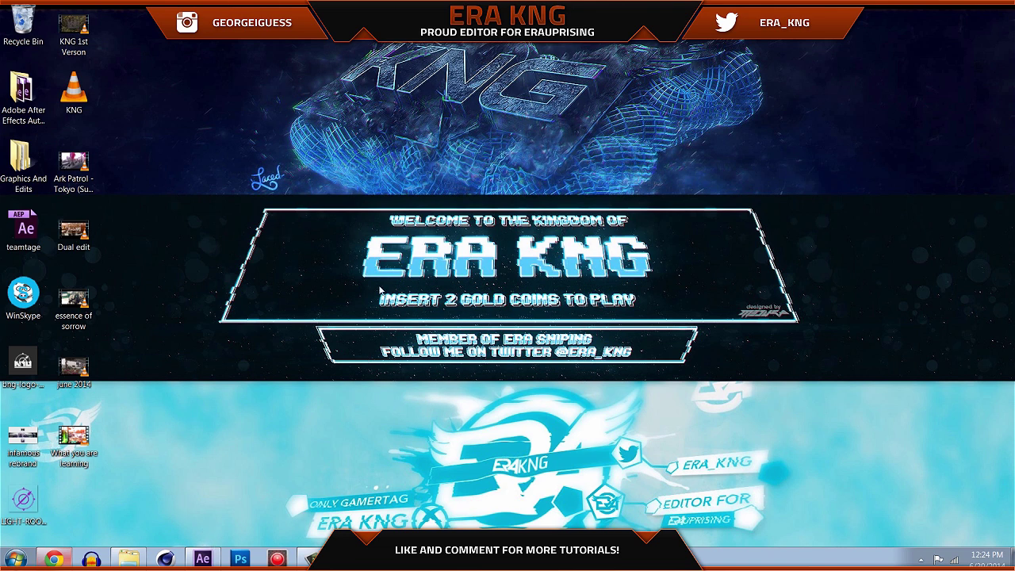
- Switch to After Effects and preview the L6 gameplay clip with Adjustment Layers 1 and 2 visible and hidden
left_click(198, 559)
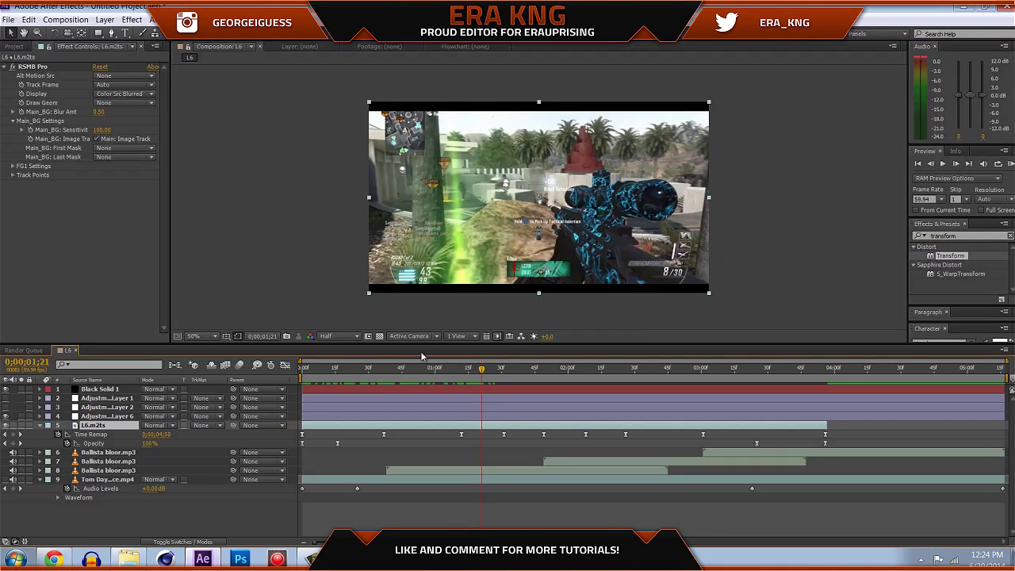
left_click_drag(6, 417, 6, 398)
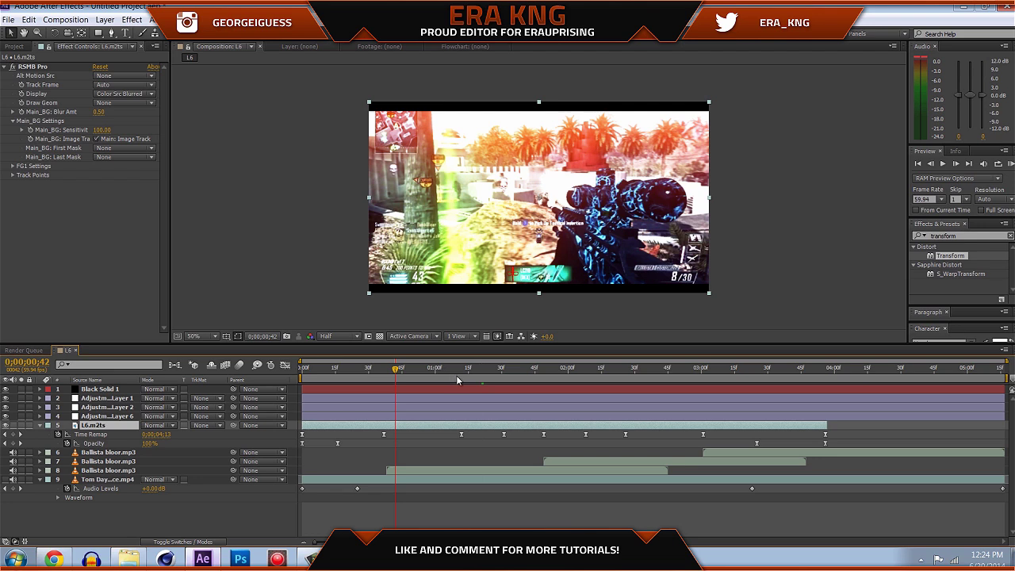
left_click_drag(481, 370, 503, 371)
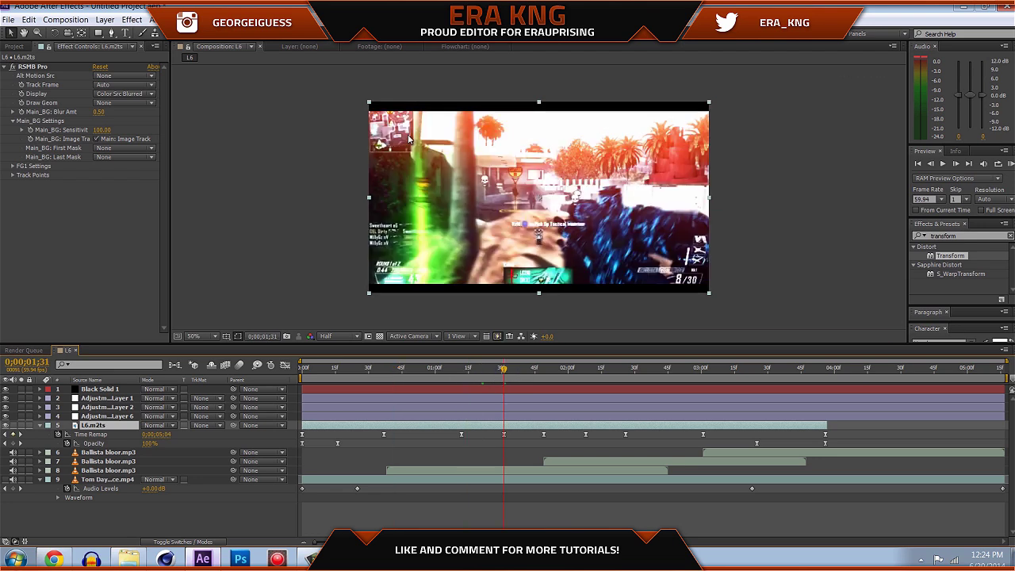
left_click(751, 215)
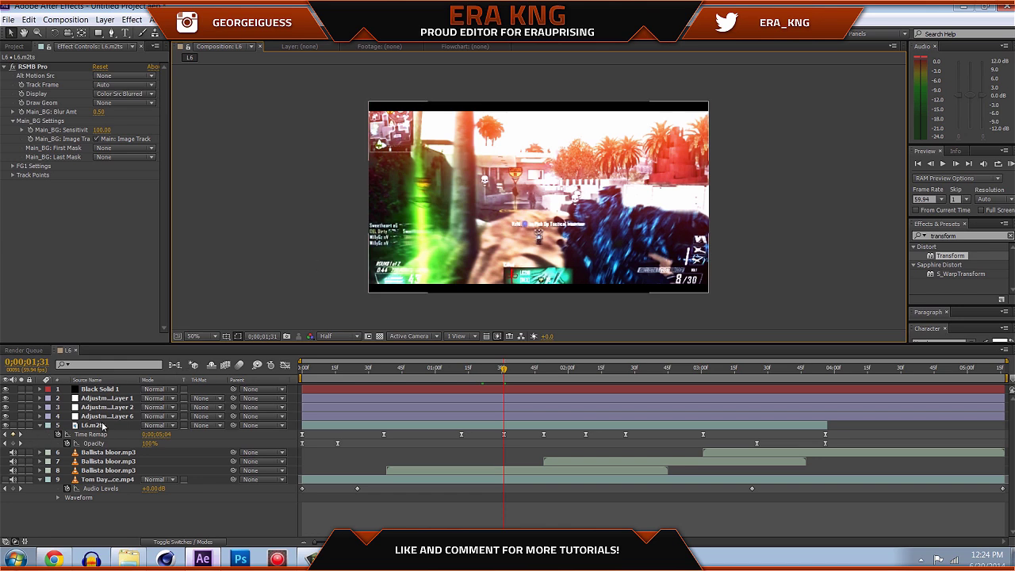
left_click_drag(322, 371, 207, 353)
left_click(407, 370)
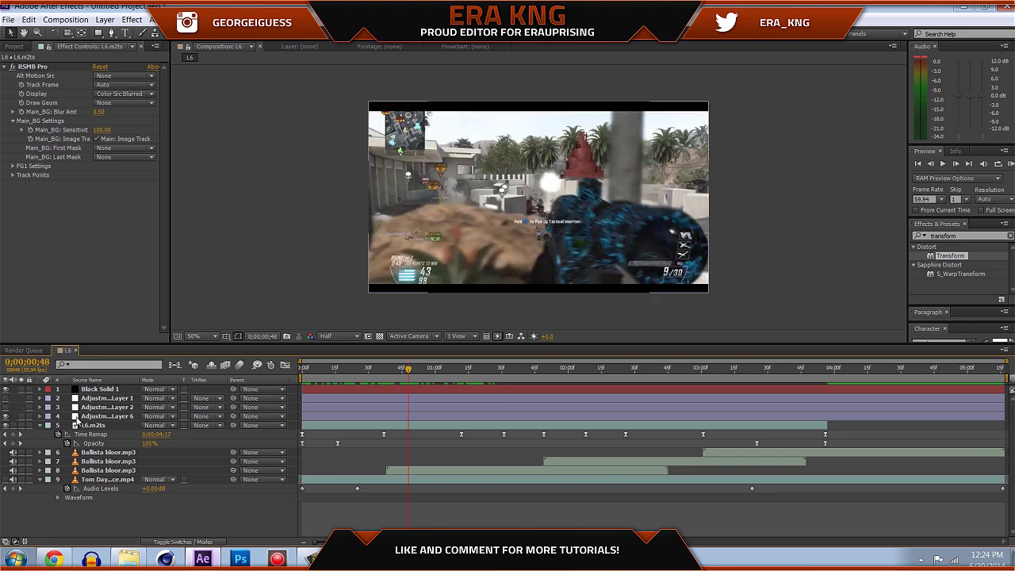
- Replace Adjustment Layer 6 with a new adjustment layer placed directly above the L6.m2ts clip
left_click(79, 416)
key("Delete")
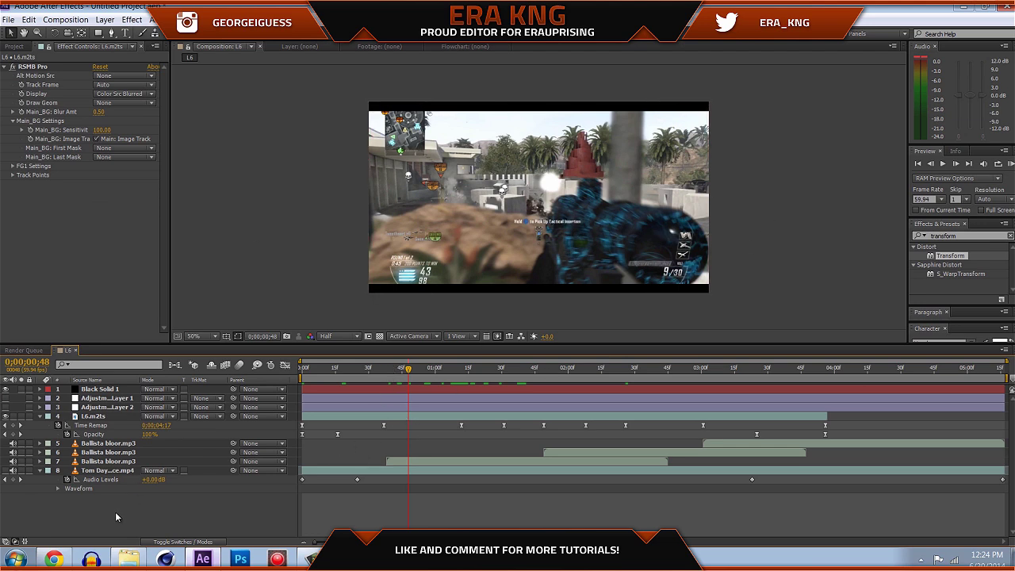
key("ctrl+alt+y")
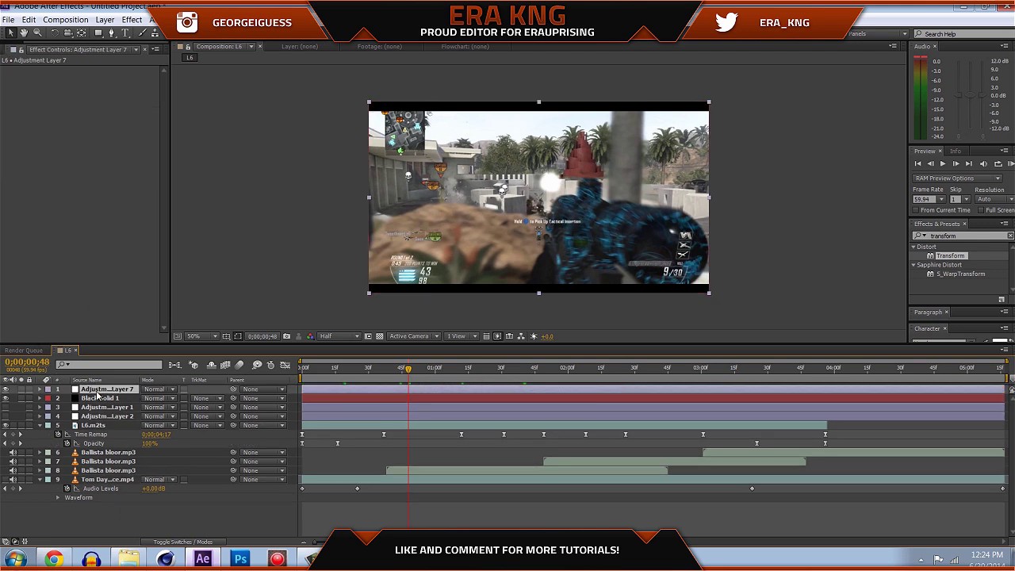
left_click_drag(102, 393, 92, 421)
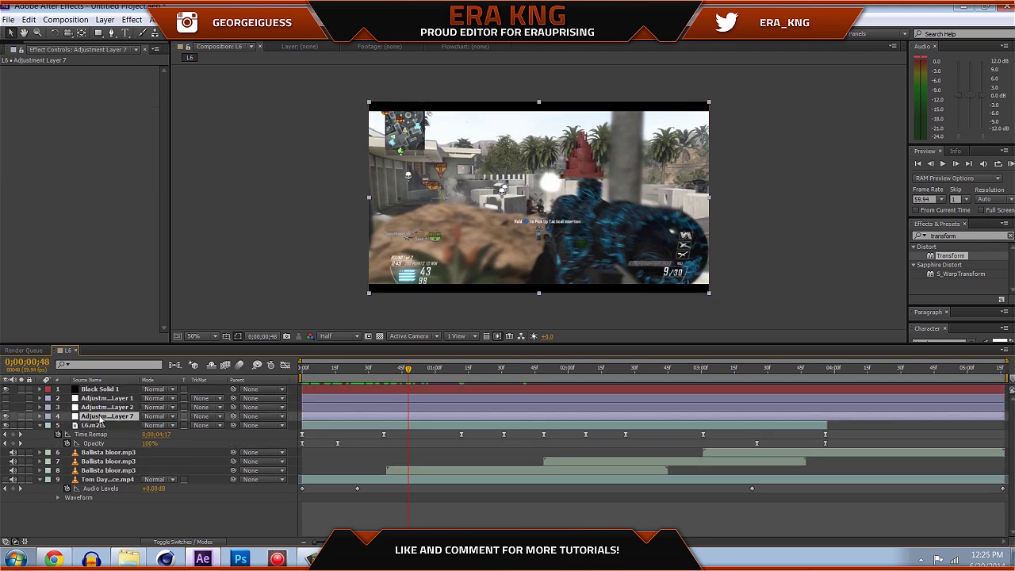
left_click(106, 20)
mouse_move(120, 34)
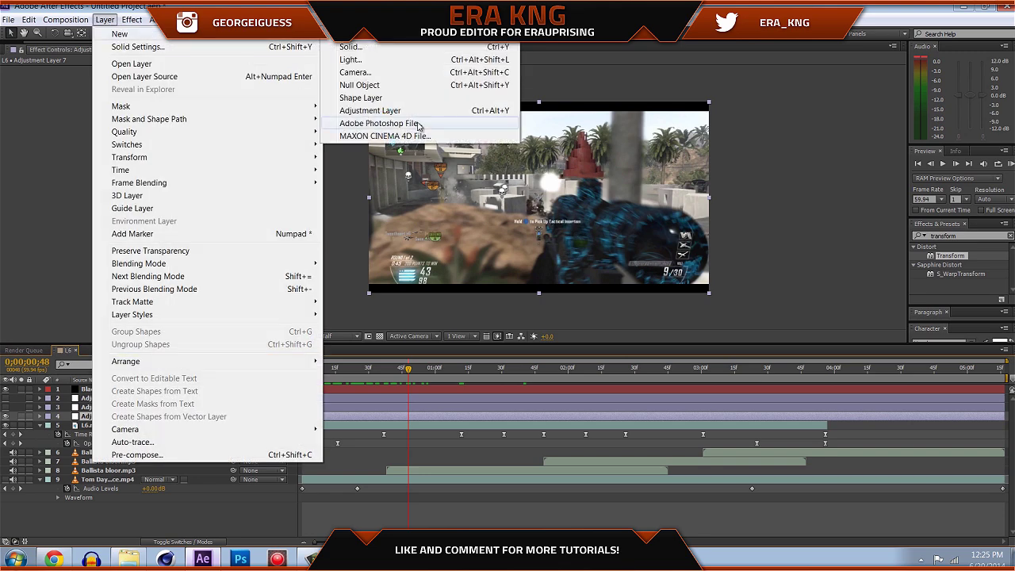
left_click(417, 416)
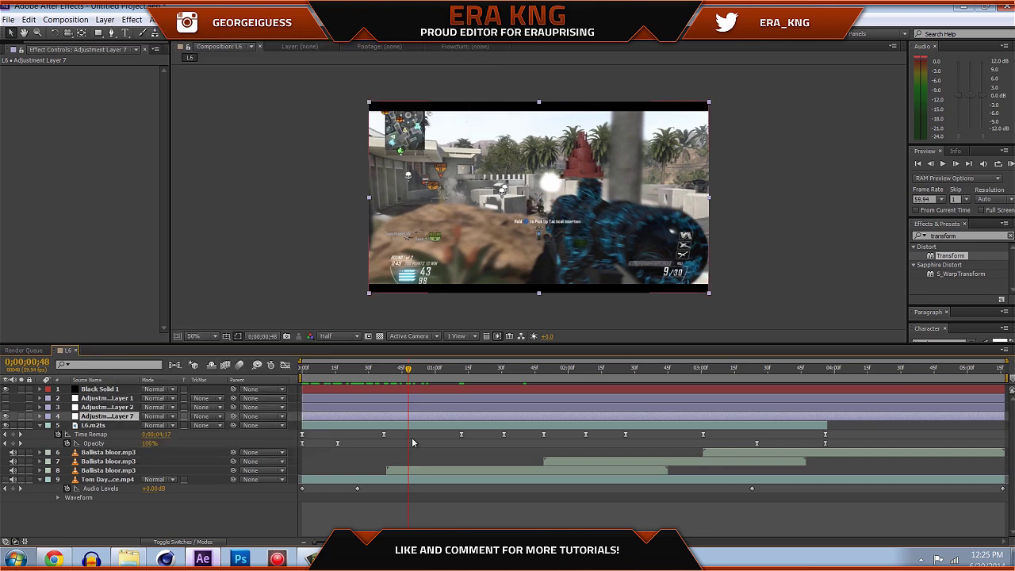
- Apply the Distort Transform effect to the new adjustment layer above the clip
left_click_drag(398, 369, 303, 389)
left_click(442, 369)
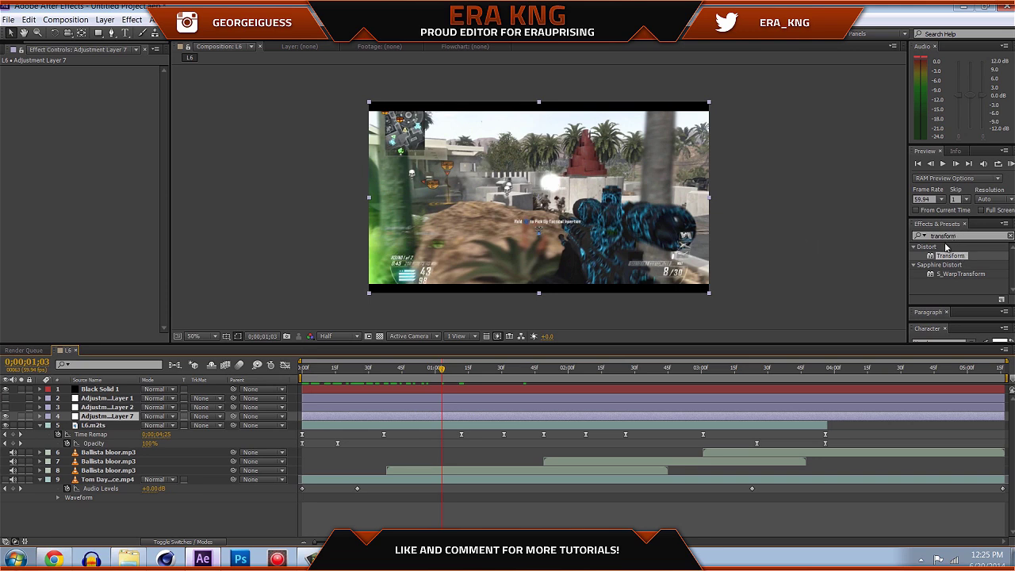
left_click(969, 229)
left_click(952, 257)
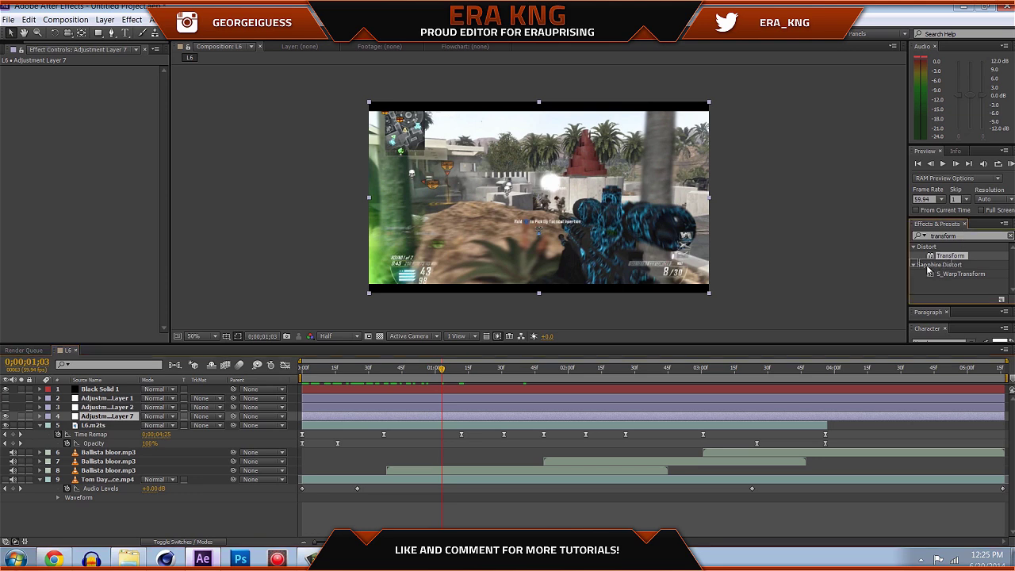
left_click_drag(950, 256, 417, 415)
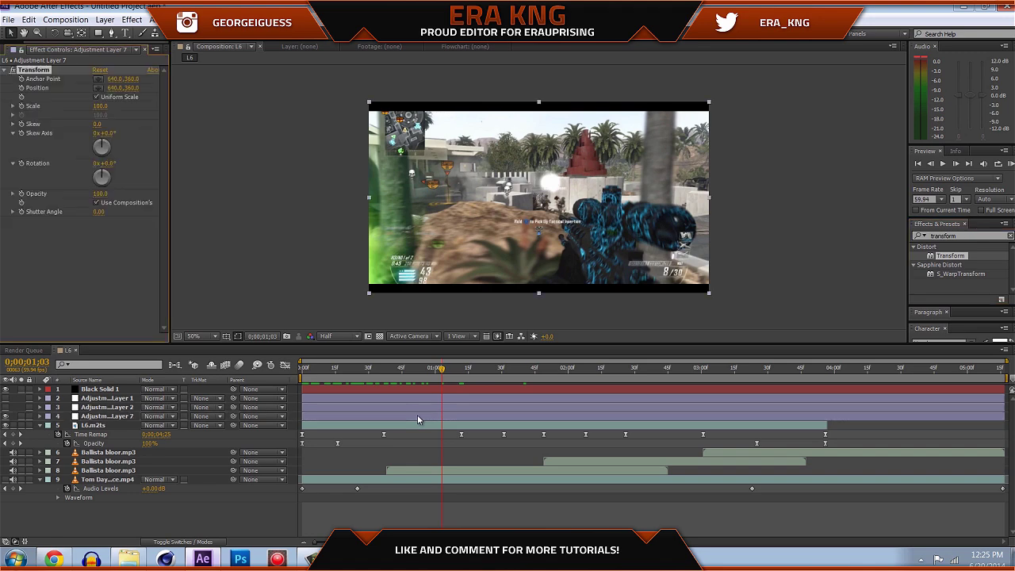
- Reveal the L6.m2ts layer's own Scale at 0;00;00;53, try changing it, and undo the change
left_click_drag(399, 374, 419, 370)
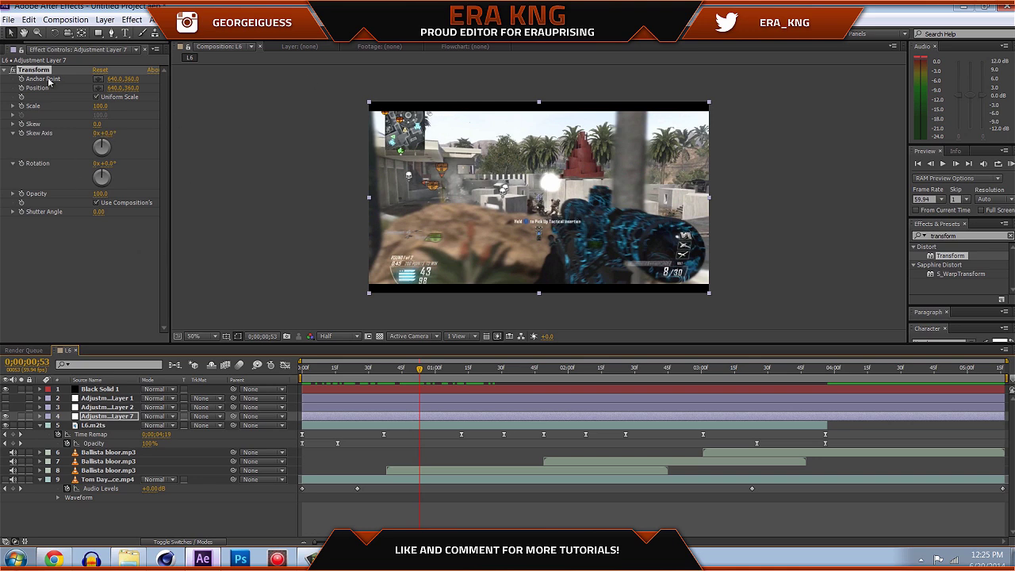
left_click(87, 426)
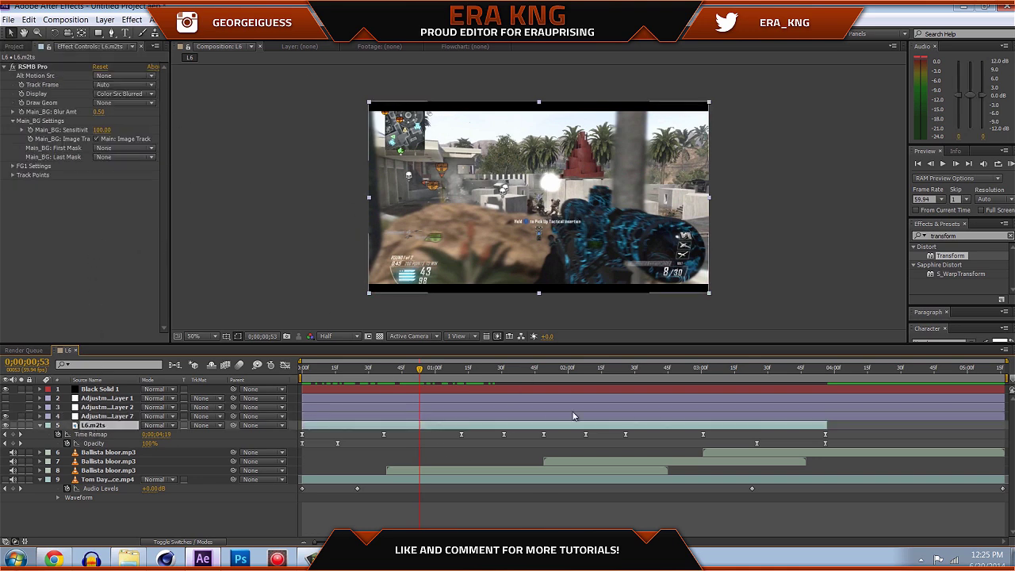
key("s")
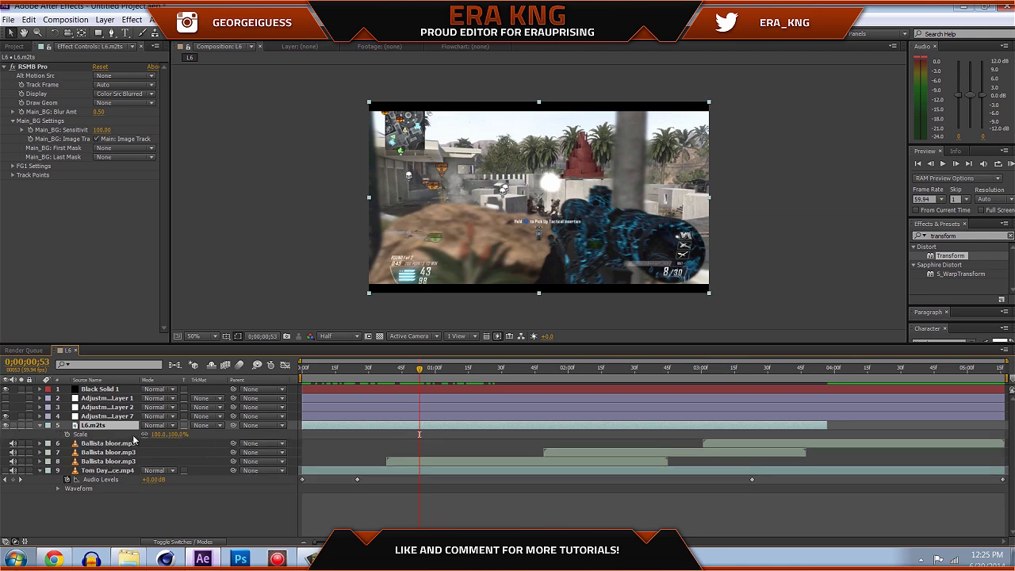
left_click(126, 418)
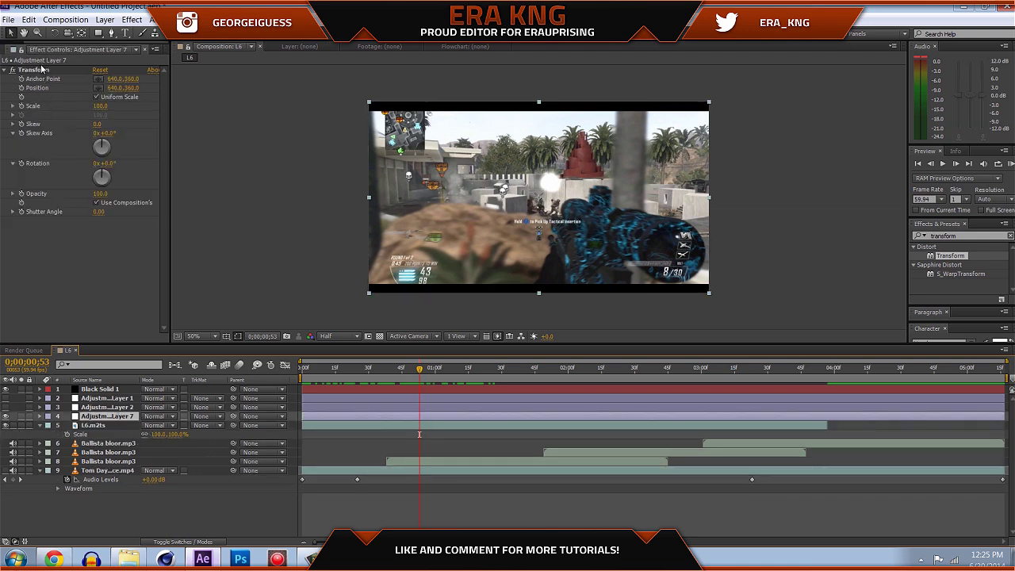
left_click(112, 426)
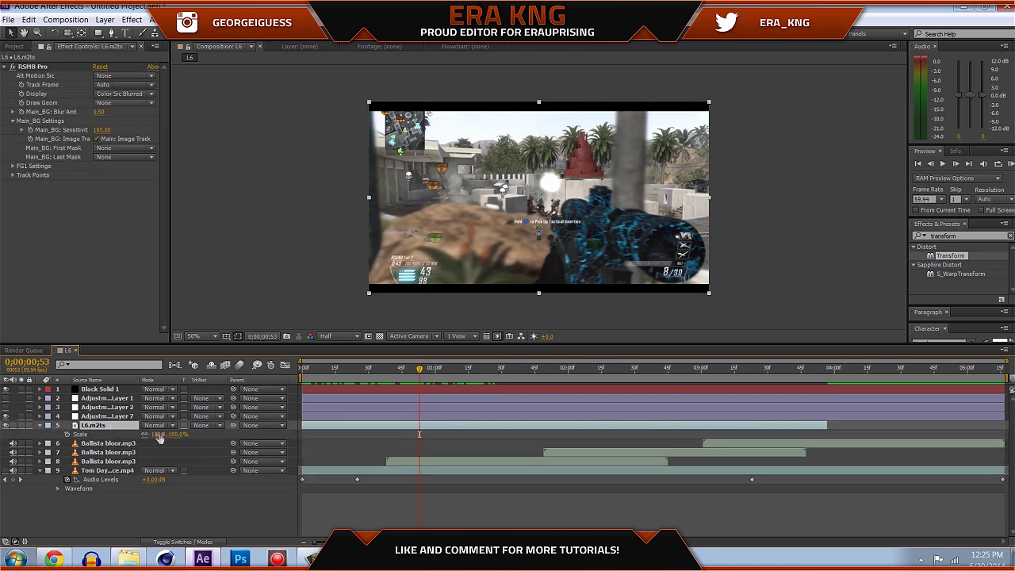
left_click_drag(155, 433, 164, 433)
key("ctrl+z")
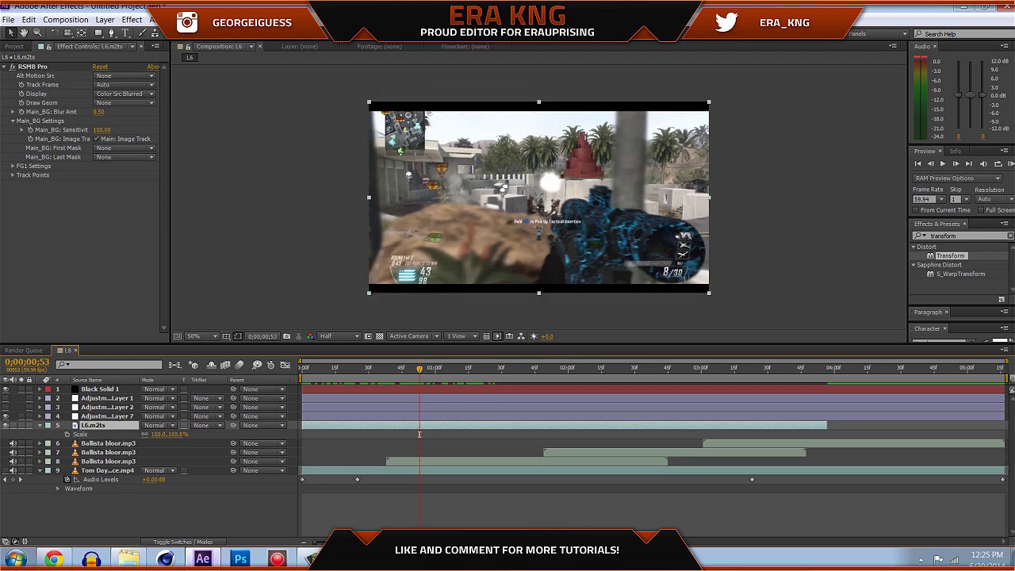
- Try a Scale of 118 in the adjustment layer's Transform effect for comparison with the clip's own Scale, and undo it
left_click(89, 416)
left_click_drag(102, 107, 119, 107)
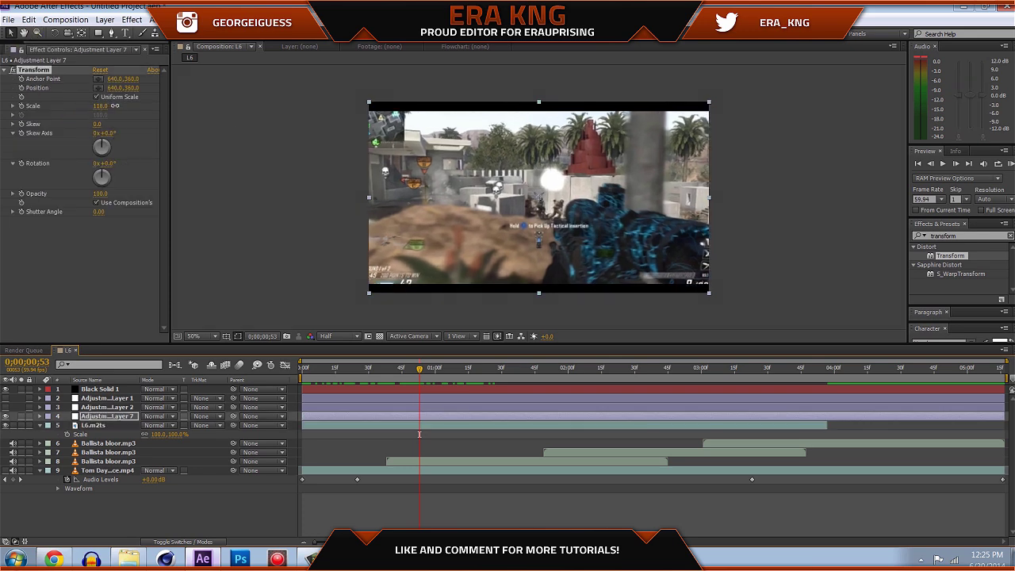
left_click(93, 425)
mouse_move(168, 433)
left_mouse_down()
mouse_move(182, 434)
mouse_move(169, 434)
left_mouse_up()
key("ctrl+z")
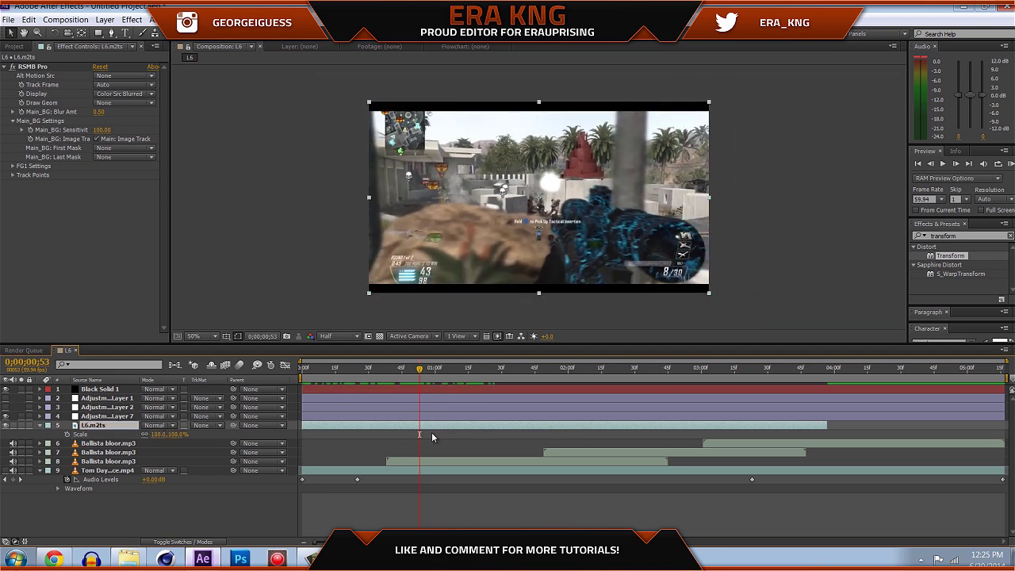
- Set the Scale of the adjustment layer's Transform effect to 108 at the start of the composition
left_click(442, 416)
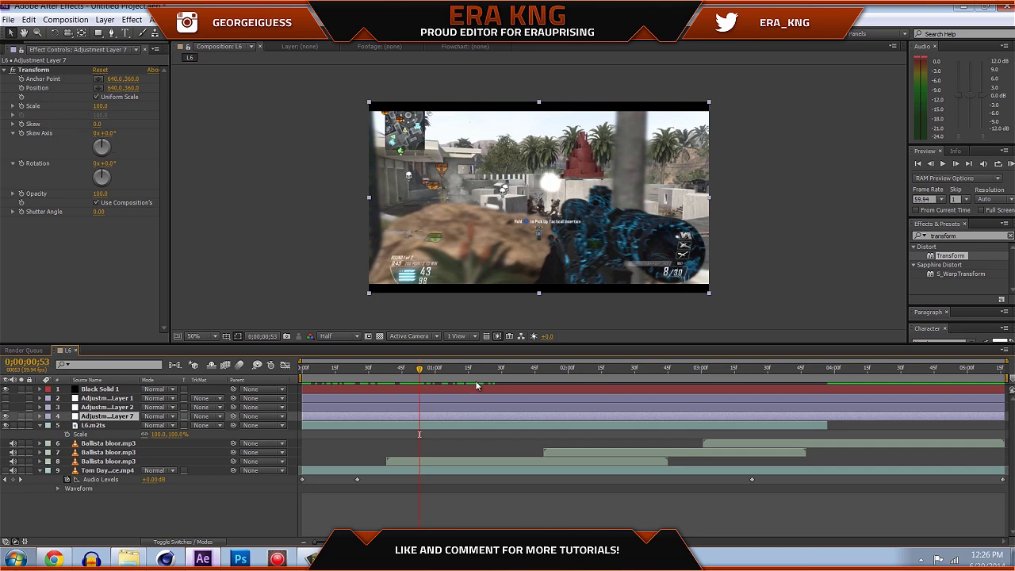
left_click_drag(378, 367, 281, 383)
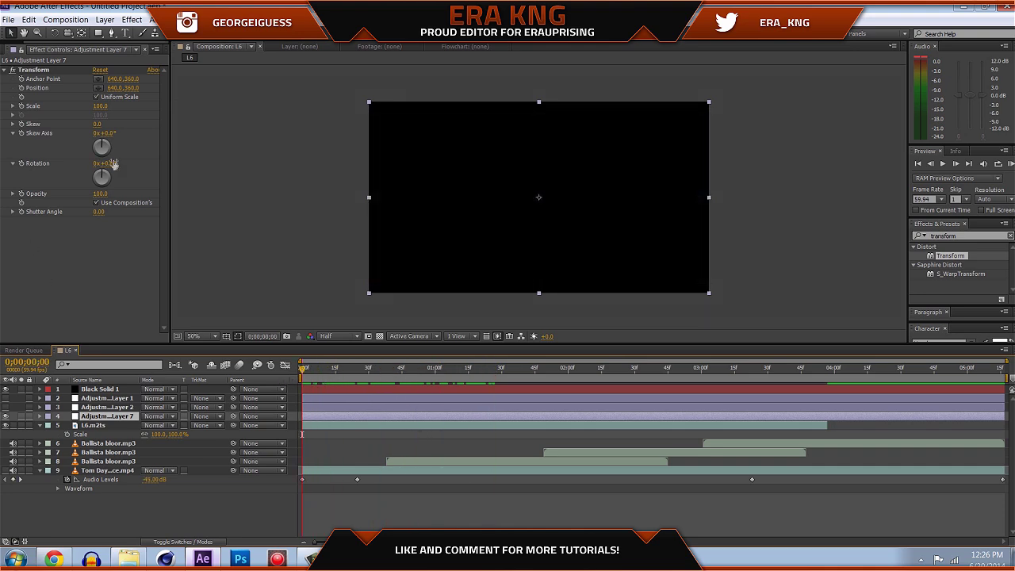
left_click_drag(316, 369, 275, 371)
left_click(395, 371)
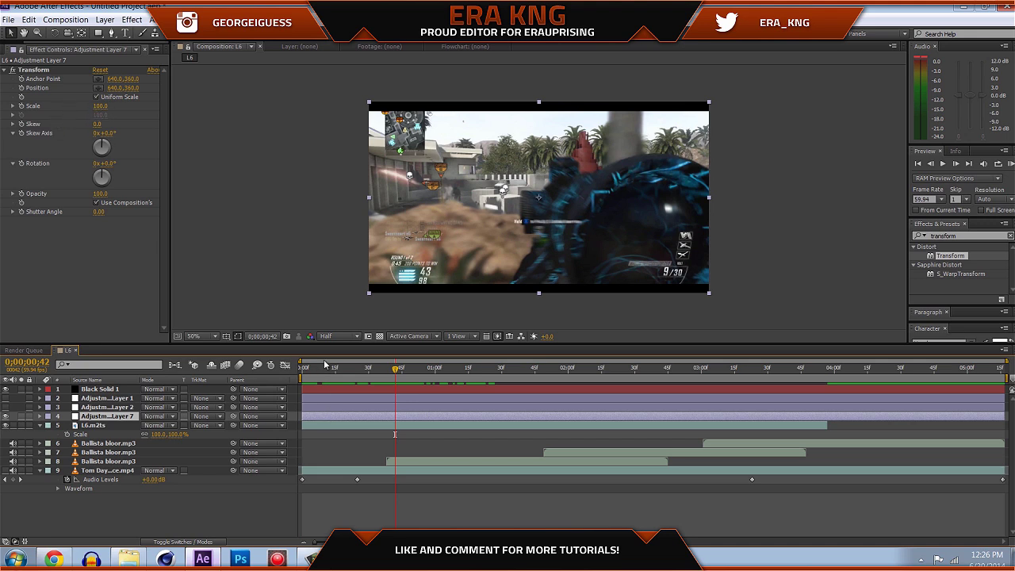
left_click_drag(316, 371, 246, 374)
left_click(100, 107)
type("108")
key("Return")
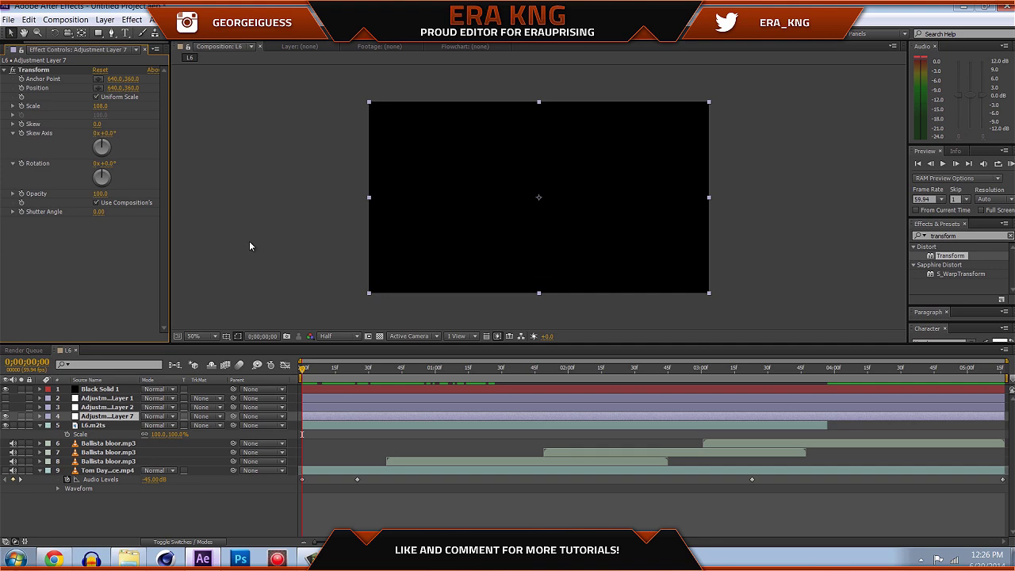
- Move the playhead to 0;00;00;55 and re-enter 108 as the Transform effect's Scale
left_click_drag(404, 369, 425, 369)
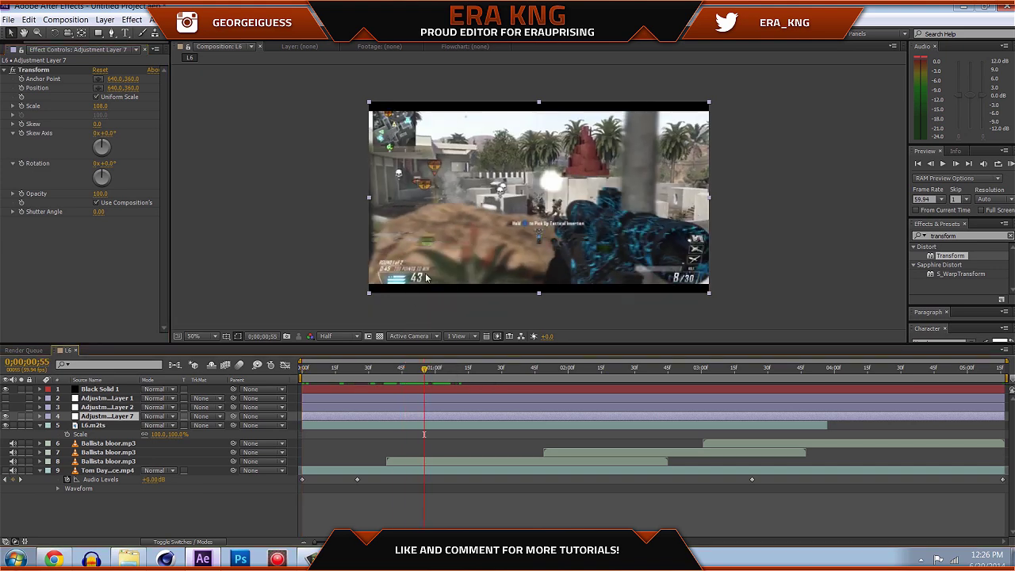
mouse_move(100, 106)
left_mouse_down()
mouse_move(111, 103)
mouse_move(98, 103)
left_mouse_up()
type("108")
key("Return")
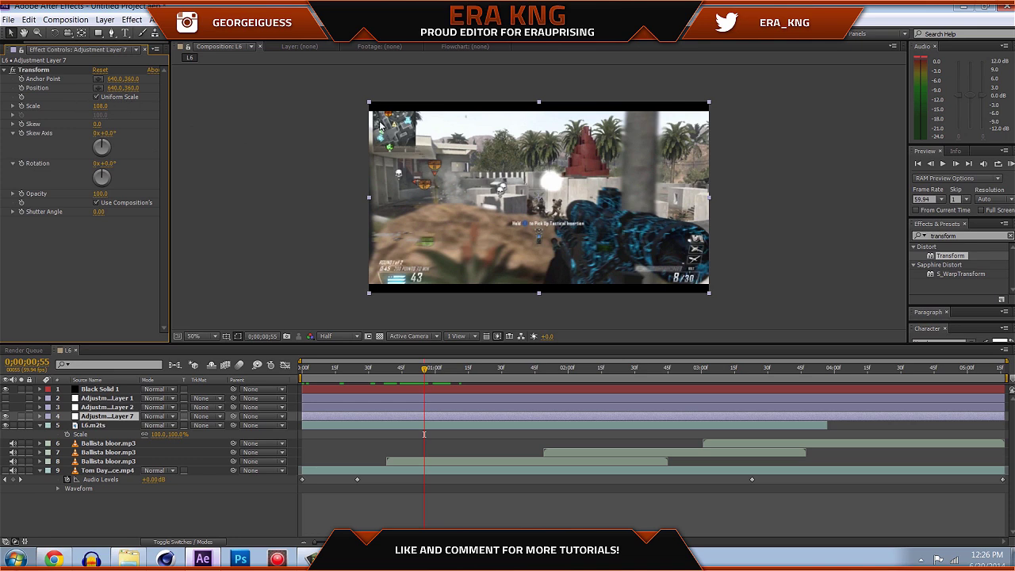
- Try enlarging the Transform effect's Scale to 132, and set it back to 108
left_click_drag(103, 106, 111, 103)
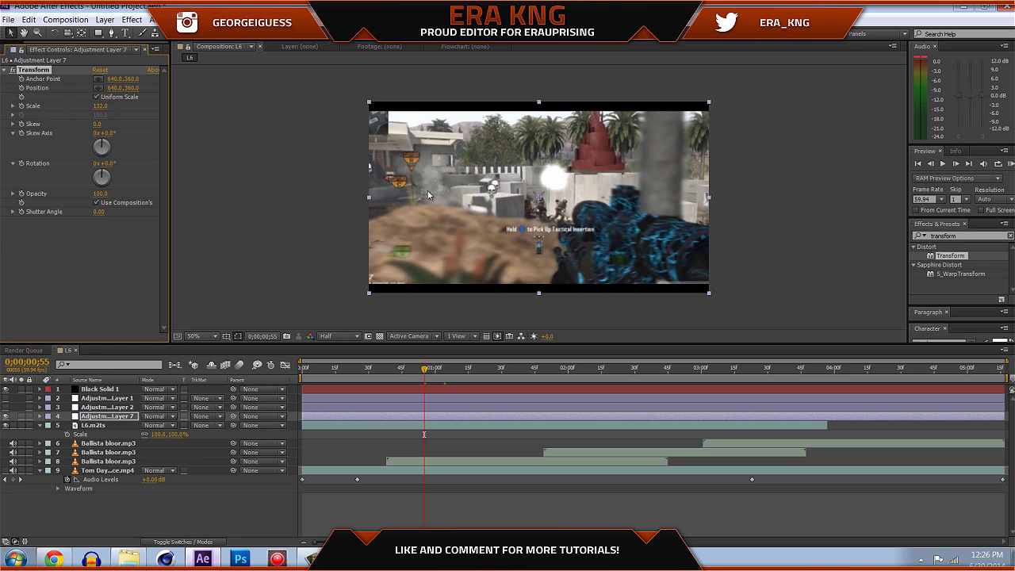
left_click(100, 105)
left_click(156, 132)
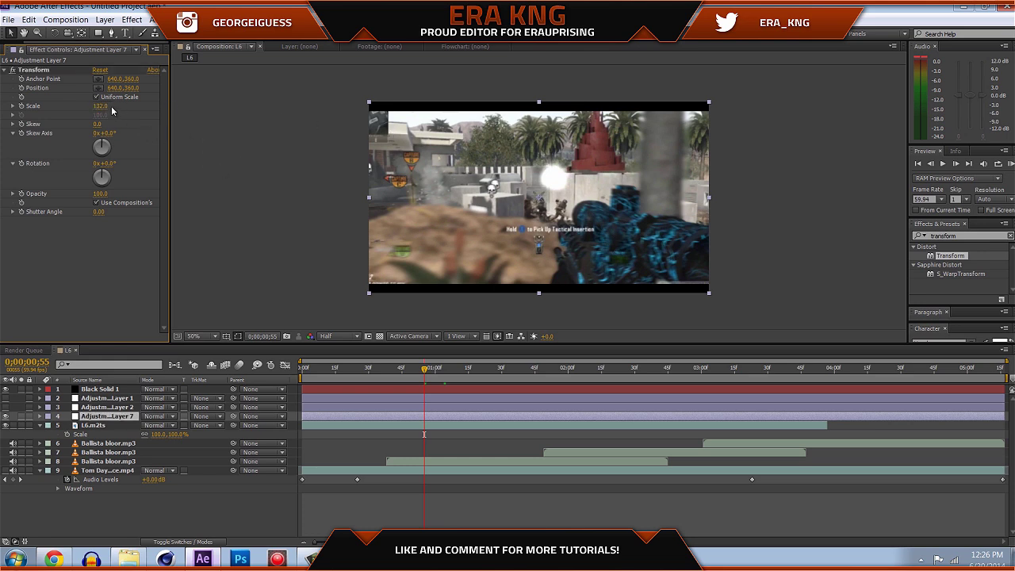
left_click_drag(101, 106, 98, 105)
left_click(157, 222)
left_click(100, 106)
type("108")
key("Return")
- Add a Transform Scale keyframe at 0;00;00;00 on the adjustment layer and reveal it in the timeline
left_click_drag(326, 369, 245, 369)
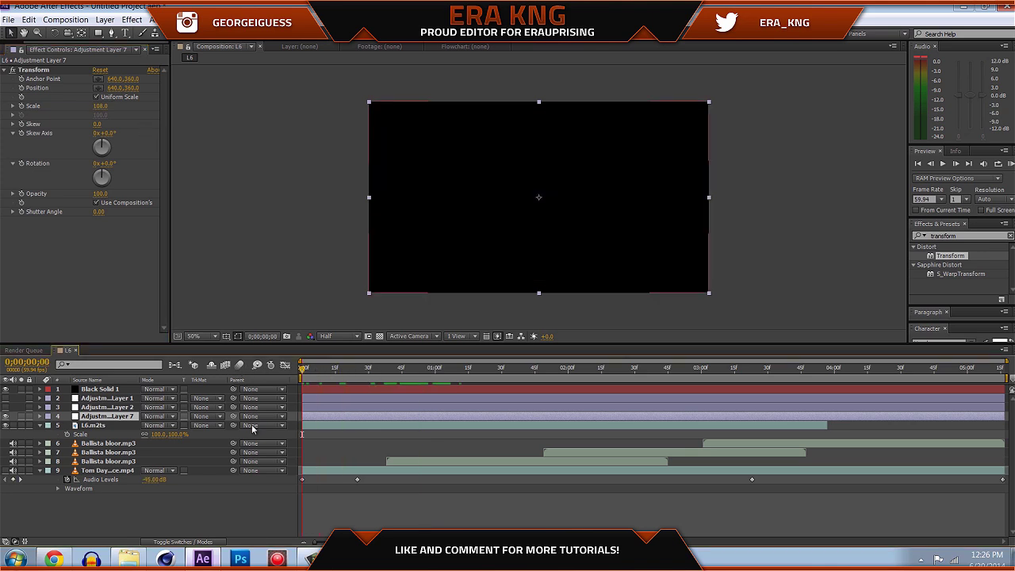
left_click(21, 107)
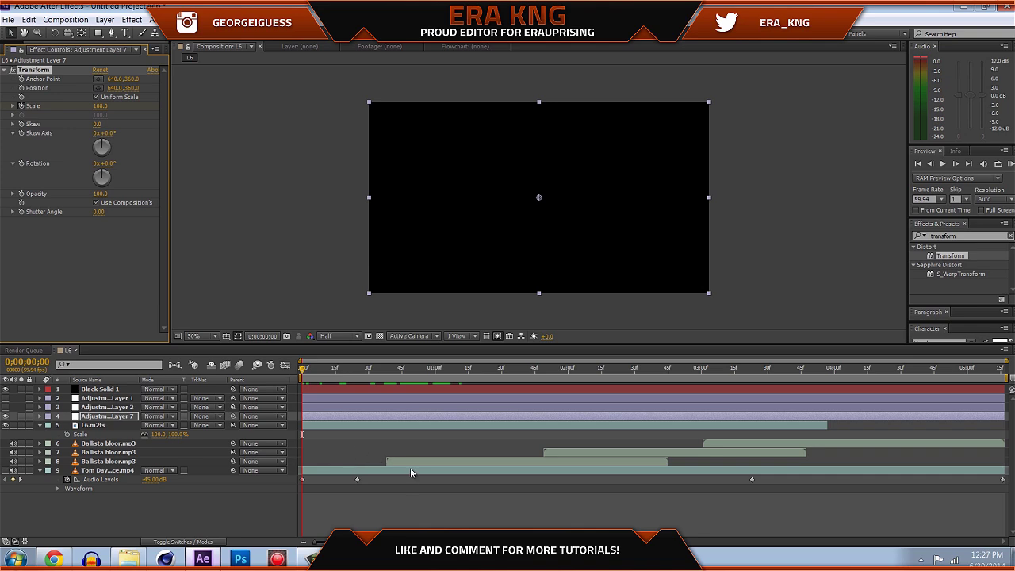
key("u")
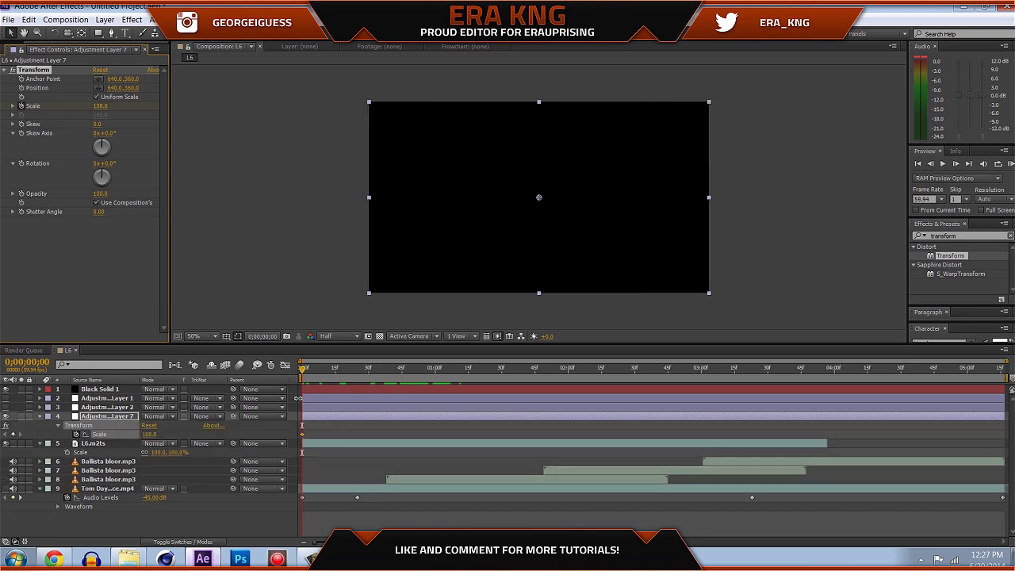
mouse_move(301, 373)
left_mouse_down()
mouse_move(388, 386)
mouse_move(309, 378)
left_mouse_up()
key("space")
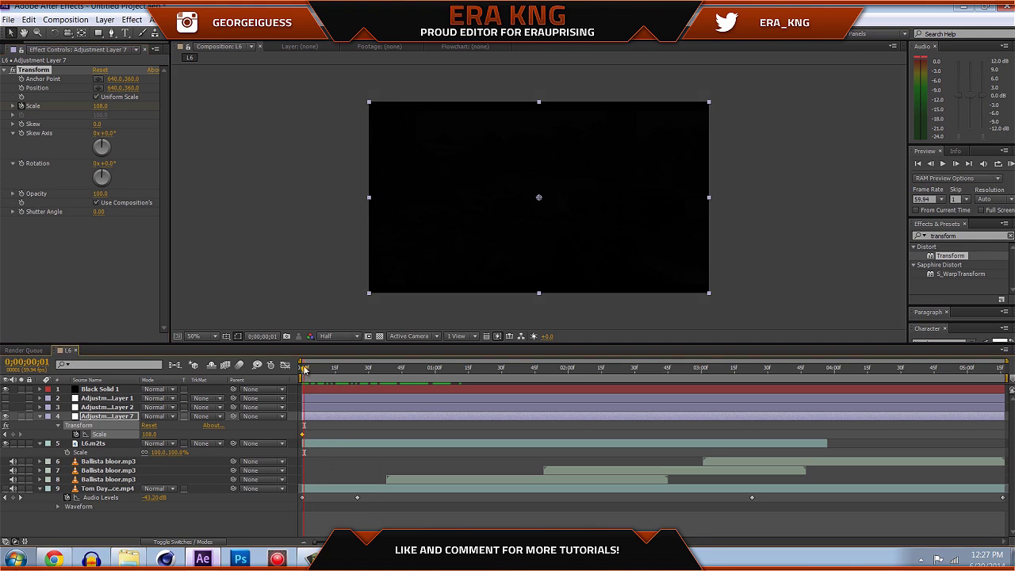
- Reveal the L6.m2ts clip's keyframed properties and inspect its Time Remap keyframes, with the playhead at 0;00;00;37
left_click(333, 447)
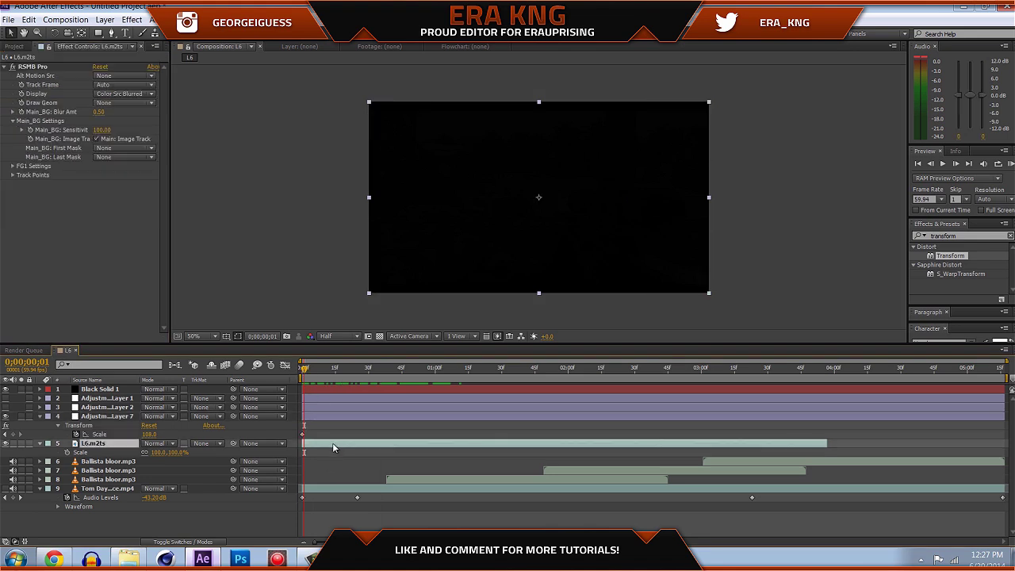
key("u")
left_click_drag(355, 372, 384, 379)
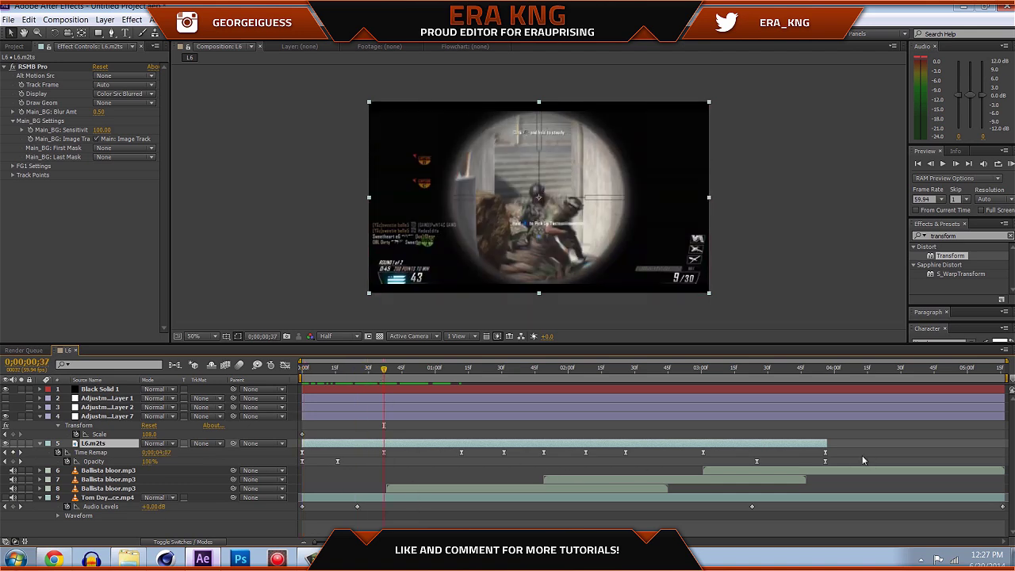
left_click_drag(840, 449, 302, 456)
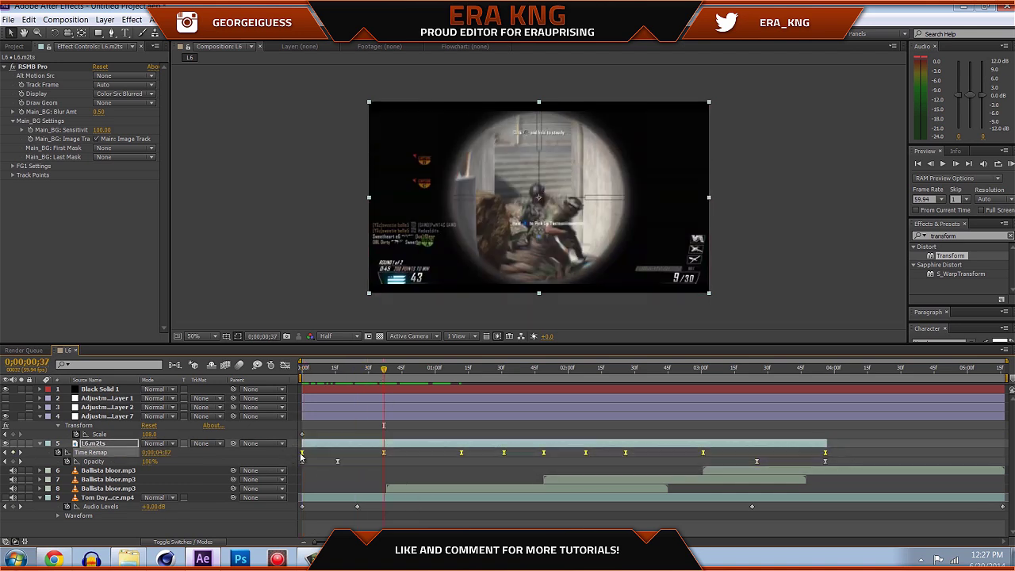
left_click(427, 425)
- Display the music layer's audio waveform in the timeline and move the playhead to 0;00;00;52
left_click(388, 498)
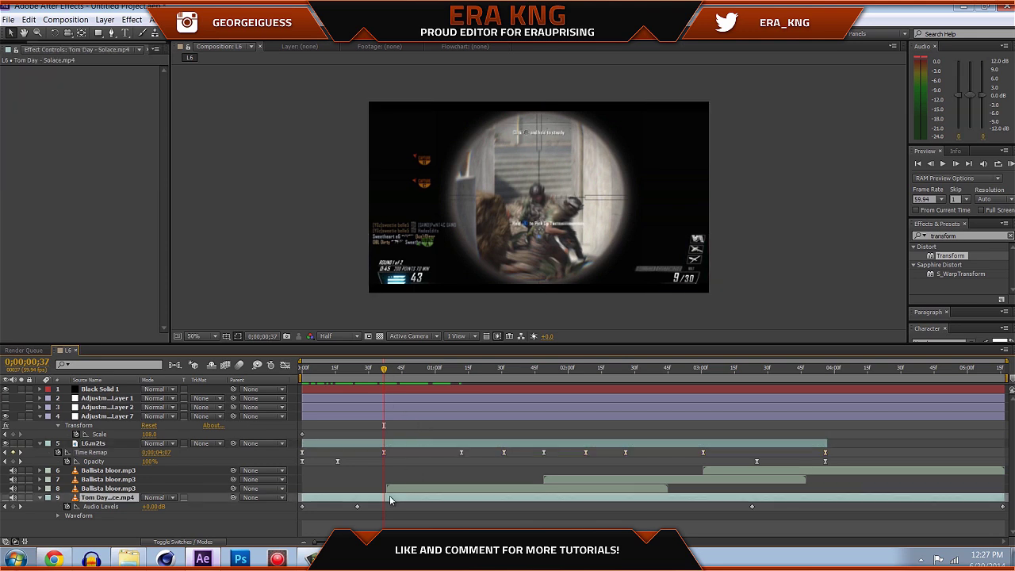
key("l")
key("l")
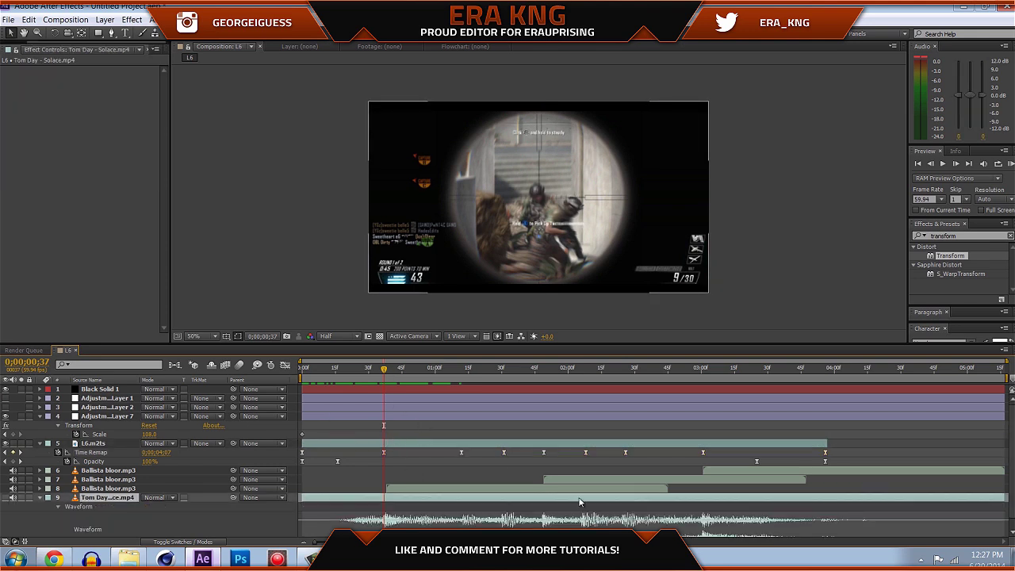
left_click(417, 368)
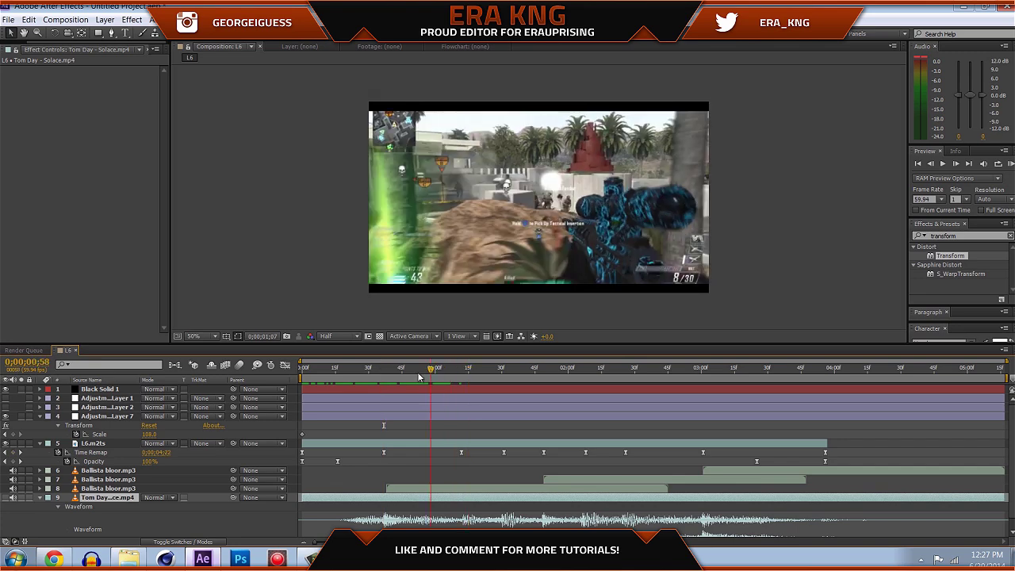
- Add a second Transform Scale keyframe on Adjustment Layer 7 at 0;00;00;03, three frames after the start
left_click(380, 423)
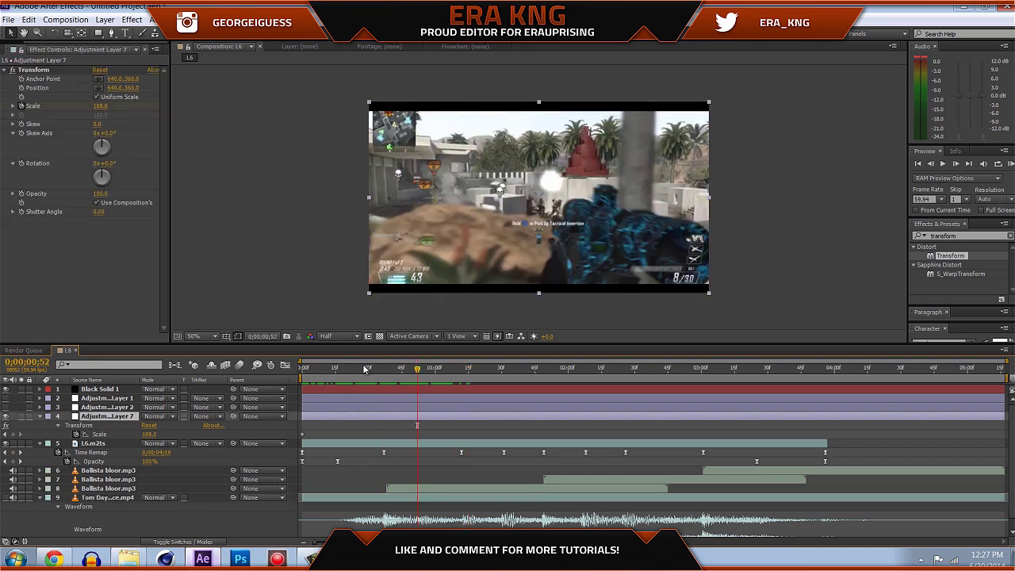
left_click_drag(366, 369, 298, 370)
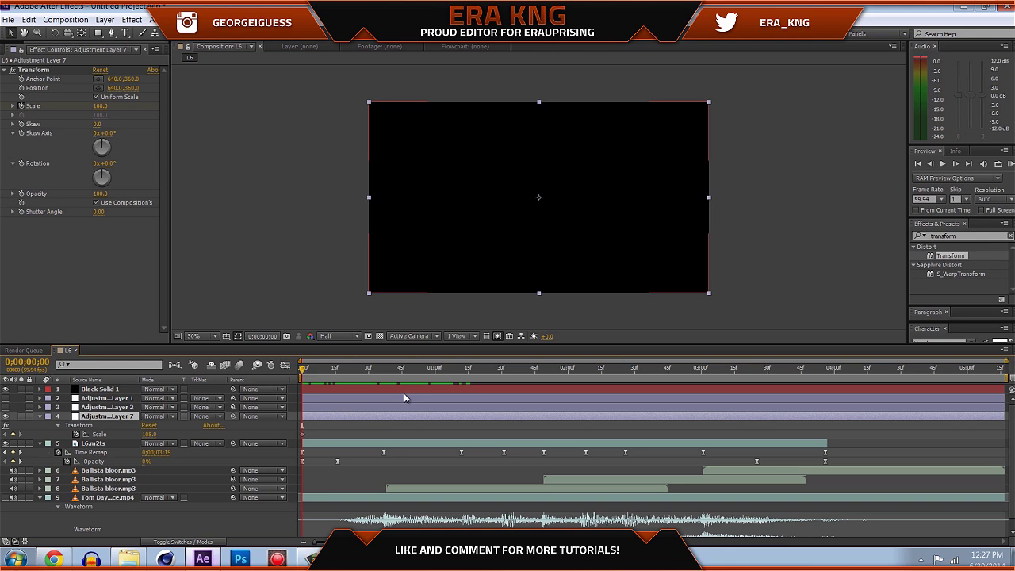
left_click(956, 165)
left_click(956, 166)
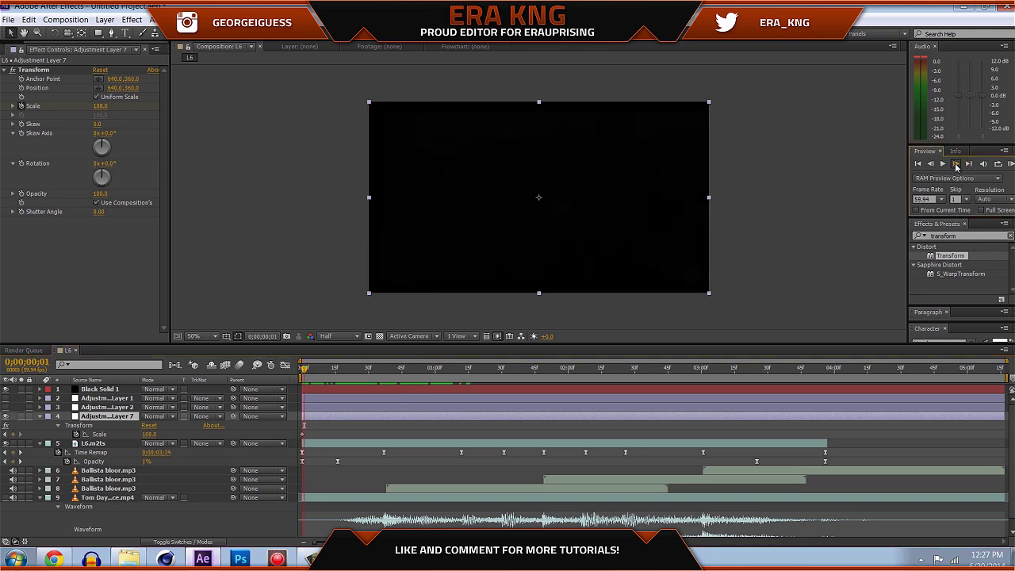
left_click(956, 166)
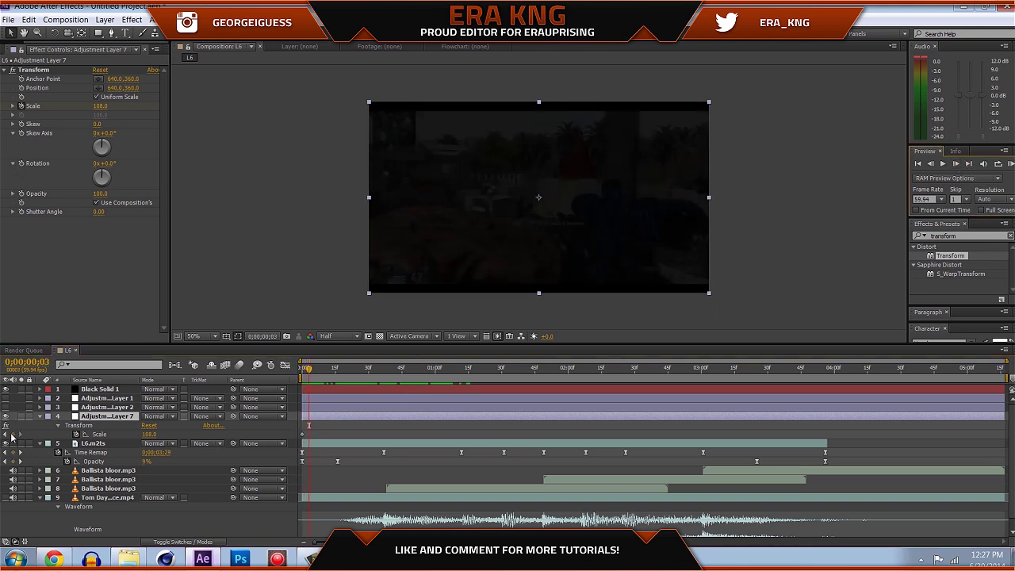
left_click(12, 435)
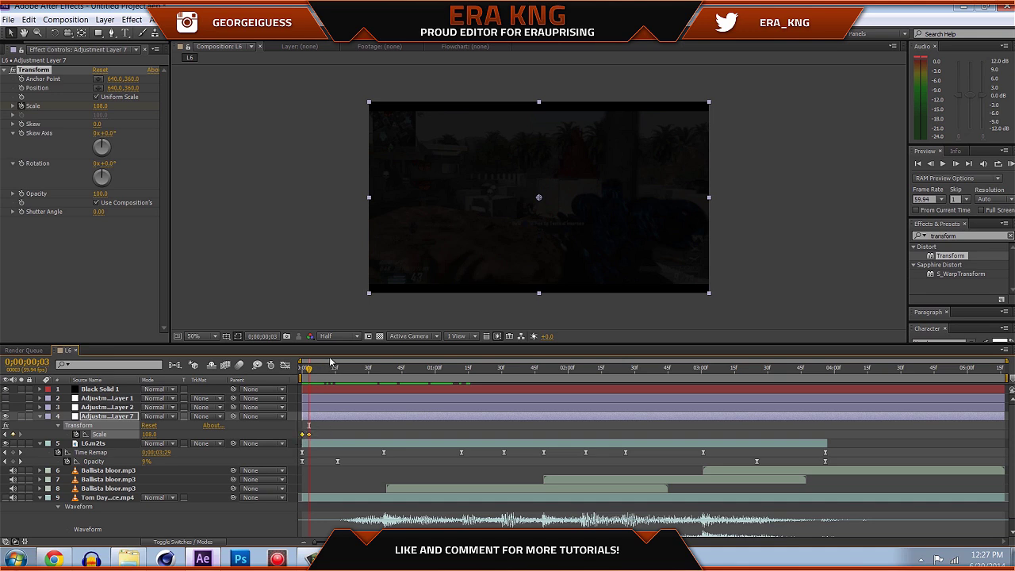
- Paste the pair of Scale keyframes around the clip's Time Remap keyframes at 0;00;00;37 and 0;00;01;12
left_click(383, 371)
key("ctrl+v")
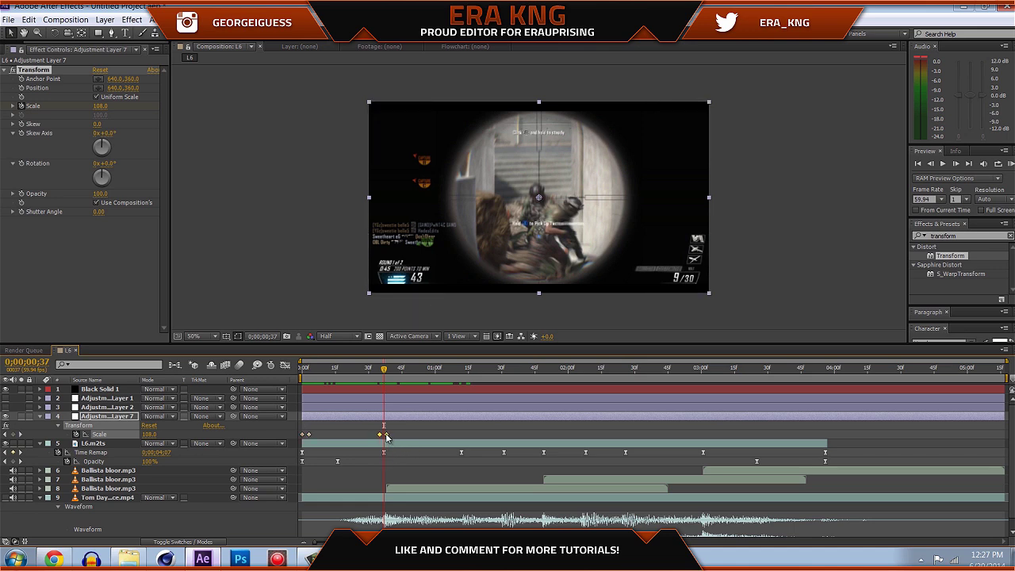
left_click_drag(387, 435, 390, 435)
left_click_drag(391, 436, 389, 434)
left_click(461, 368)
key("ctrl+v")
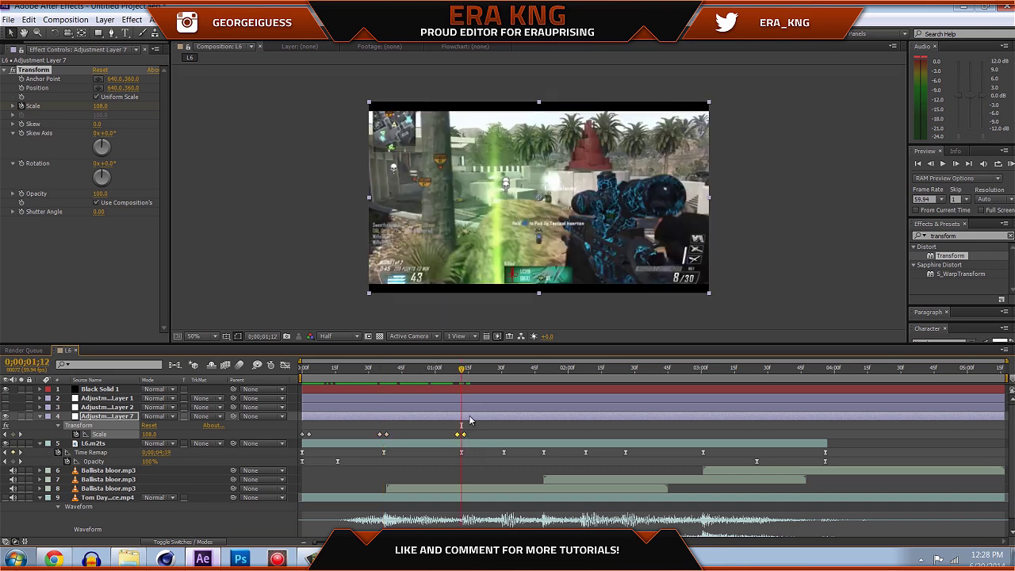
- Paste the Scale keyframe pair around the Time Remap keyframes at 0;00;01;31, 0;00;01;49 and 0;00;02;08
left_click(504, 368)
key("ctrl+v")
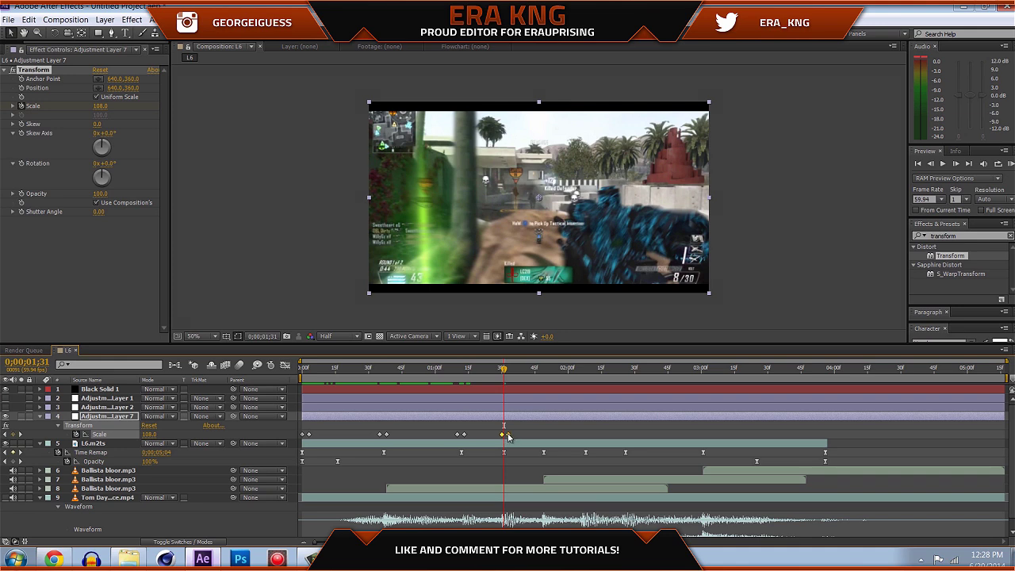
left_click(543, 368)
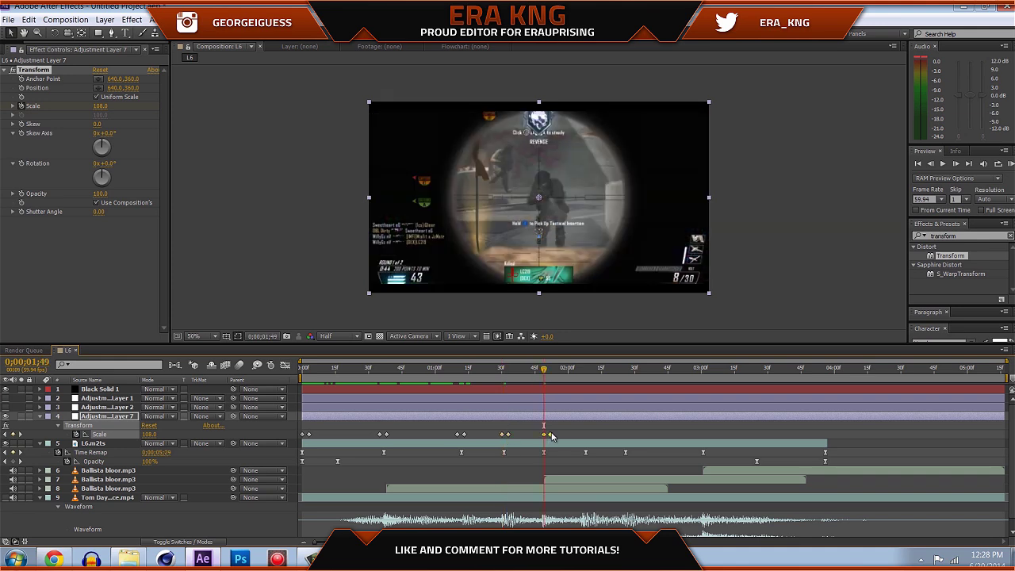
left_click(589, 373)
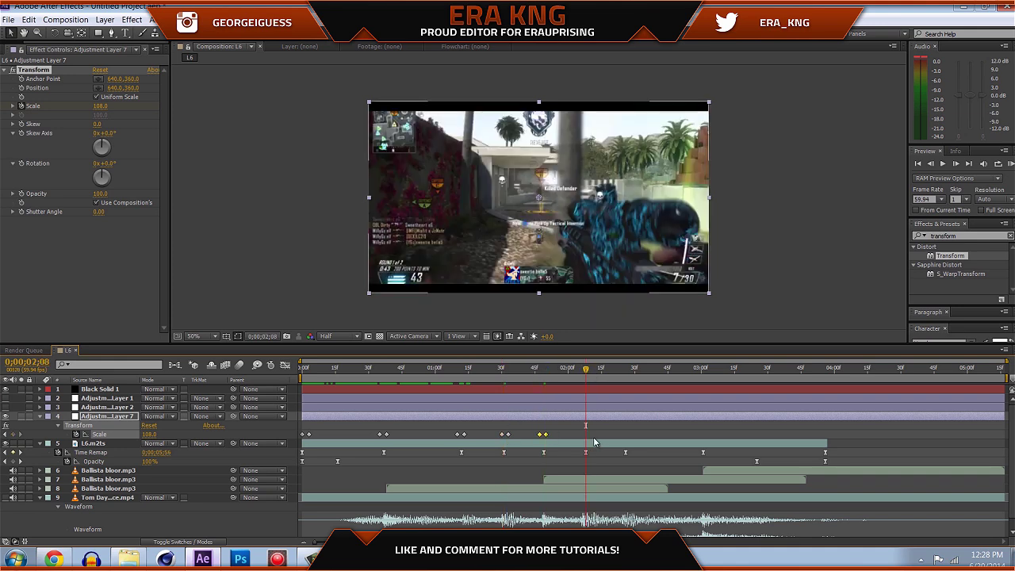
key("ctrl+v")
- Paste the Scale keyframe pair around the remaining Time Remap keyframes at 0;00;02;26, 0;00;03;01 and 0;00;03;56
left_click(625, 371)
key("ctrl+v")
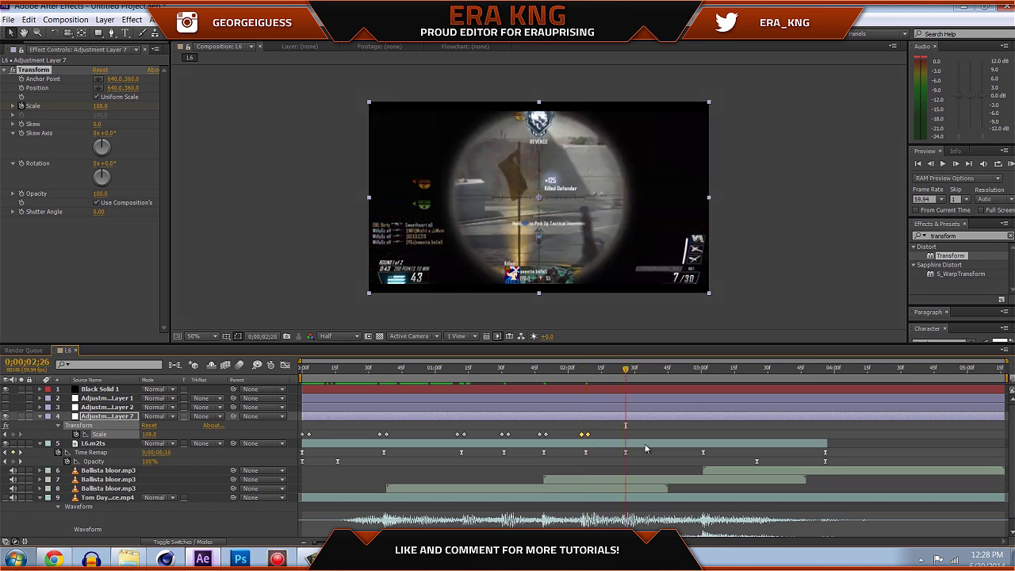
left_click(705, 369)
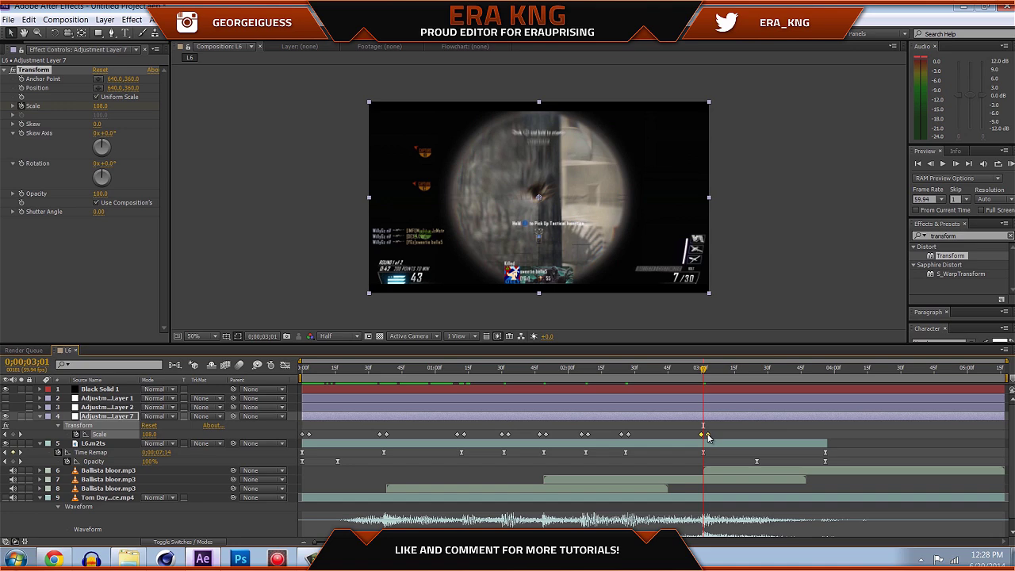
left_click(826, 372)
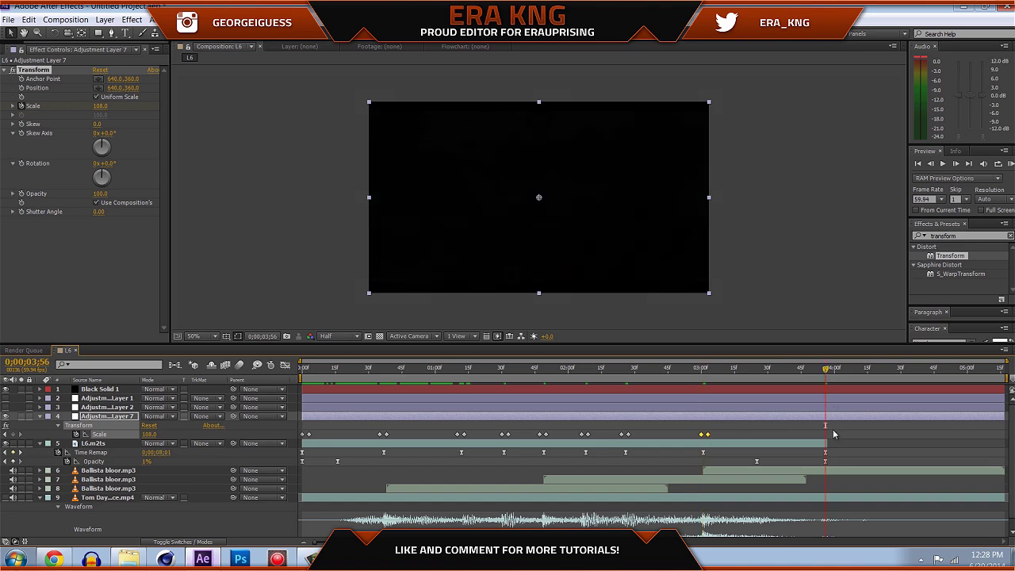
- Scrub back toward the start and play through the clip to review the pasted Scale keyframes
left_click_drag(817, 371, 346, 376)
key("space")
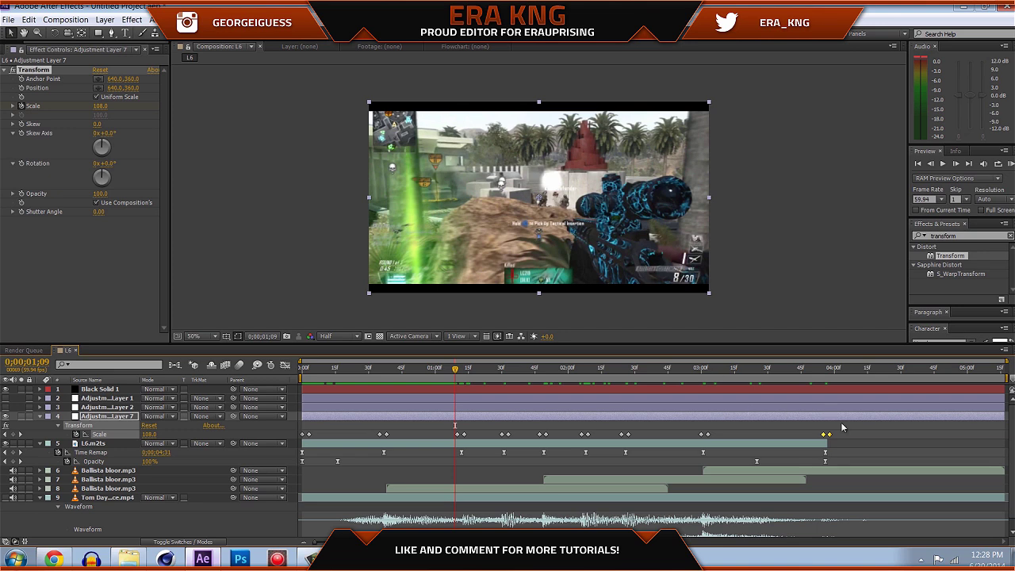
left_click(670, 370)
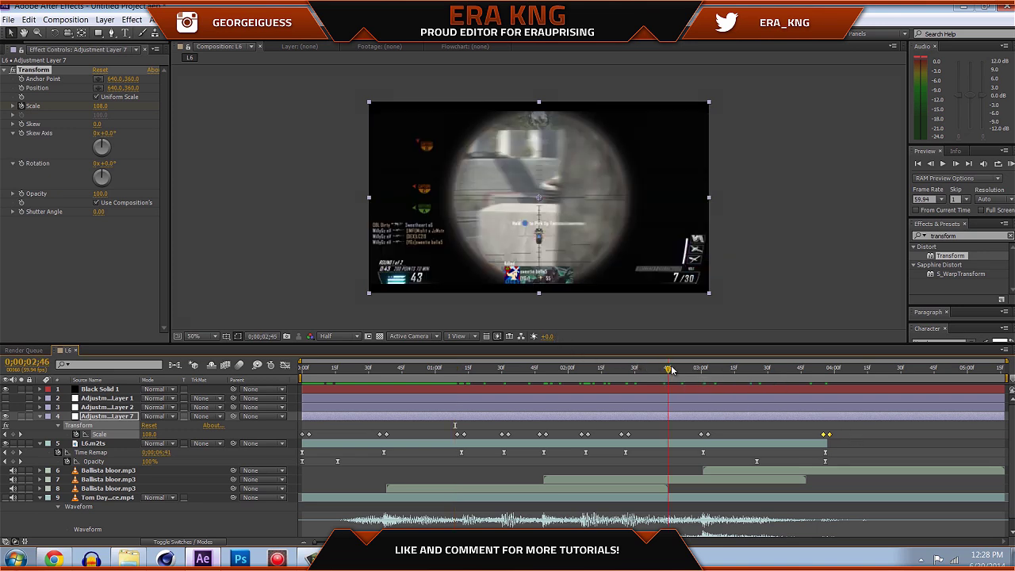
- Apply Easy Ease to all of the adjustment layer's Transform Scale keyframes
left_click_drag(809, 437, 292, 443)
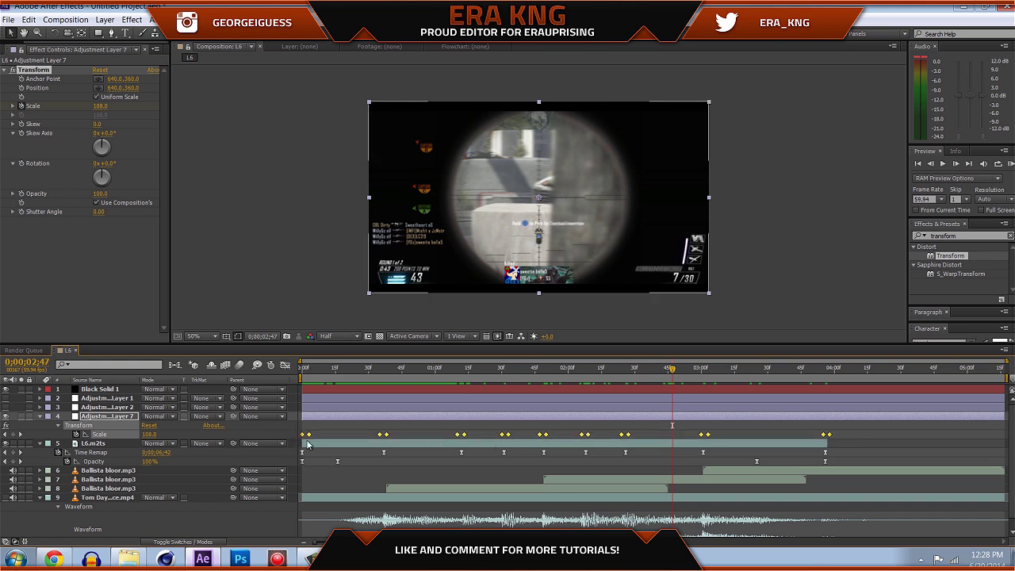
right_click(309, 439)
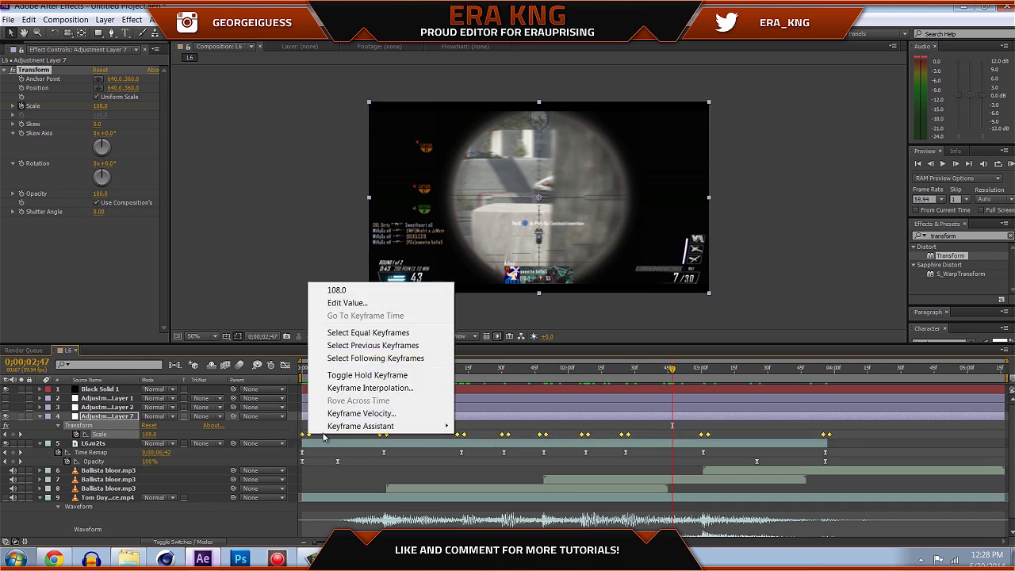
mouse_move(387, 432)
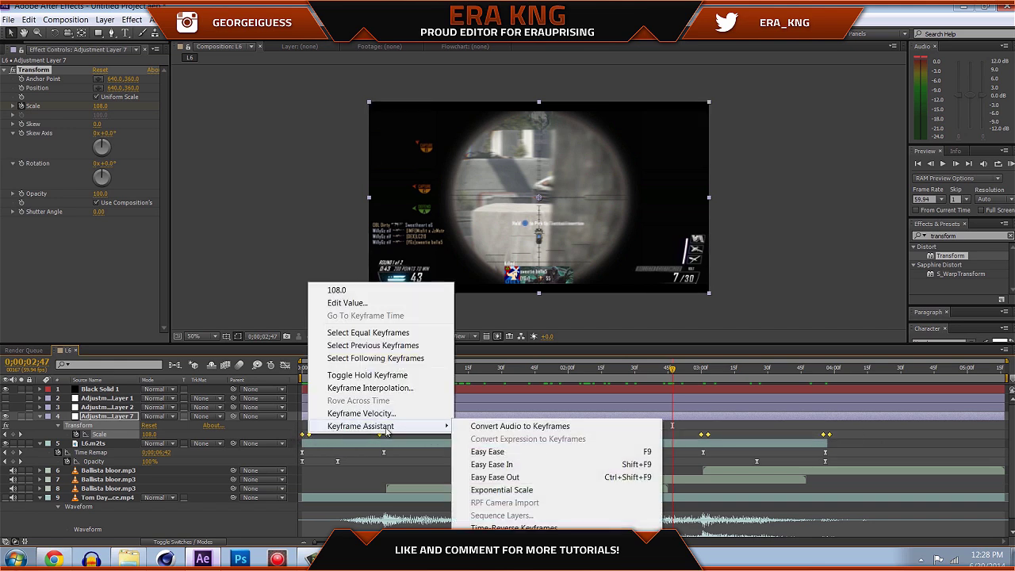
left_click(519, 452)
- Show the Scale curve in the Graph Editor and bend its first two segments between keyframe pairs down to about 101
left_click_drag(570, 372, 358, 428)
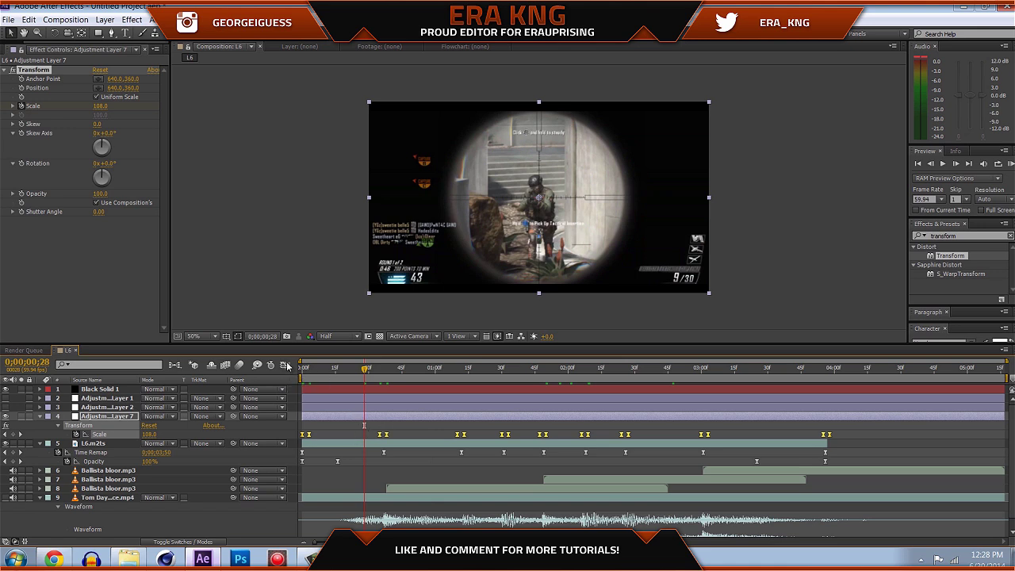
left_click(286, 365)
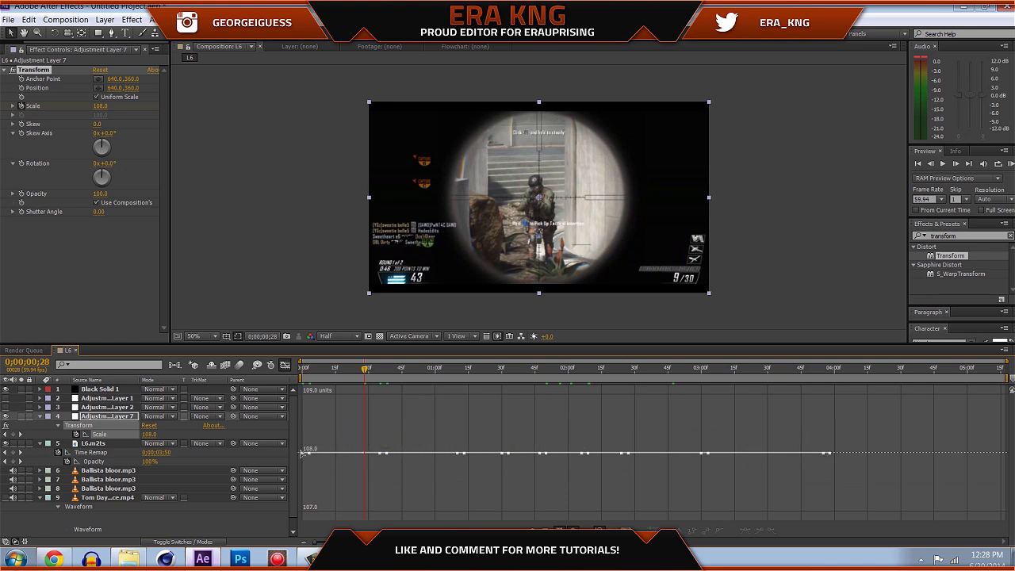
left_click_drag(368, 373, 415, 371)
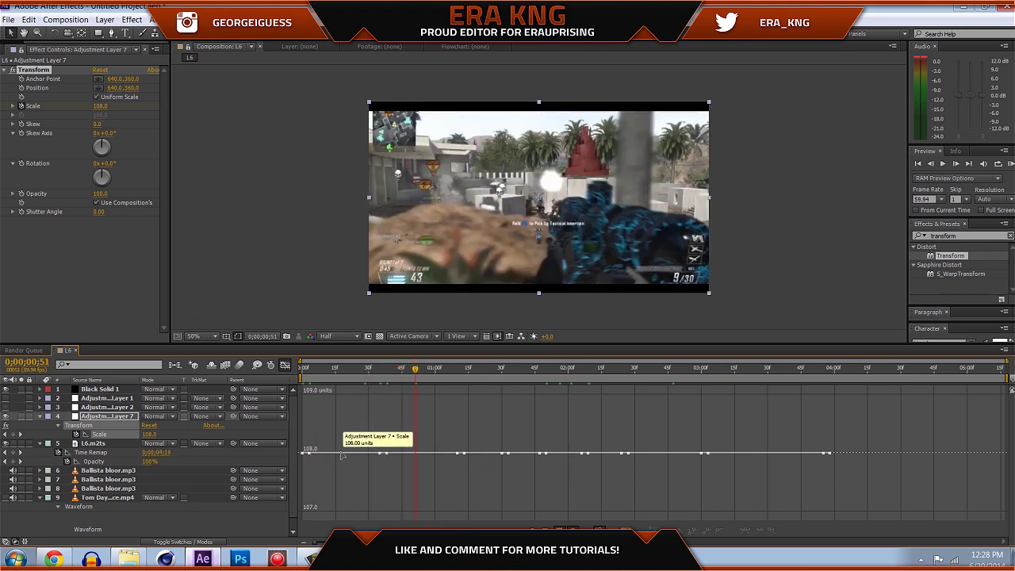
left_click_drag(343, 455, 380, 514)
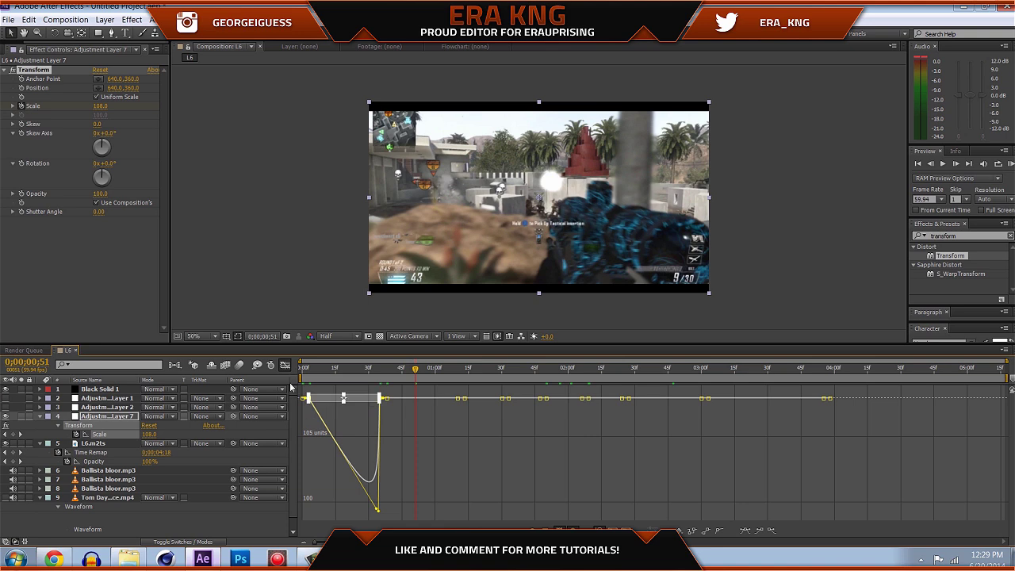
left_click_drag(423, 399, 455, 510)
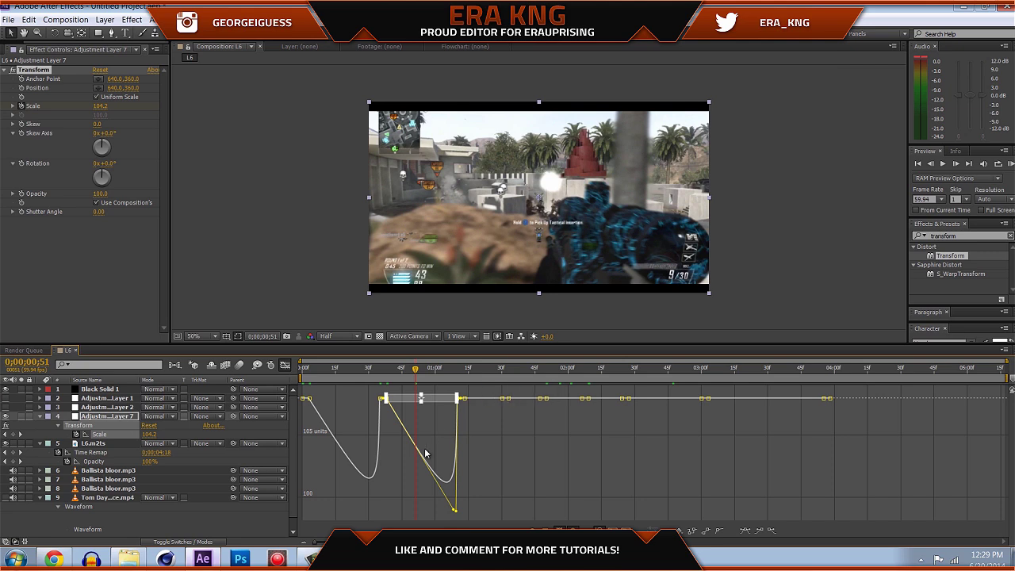
left_click(369, 478)
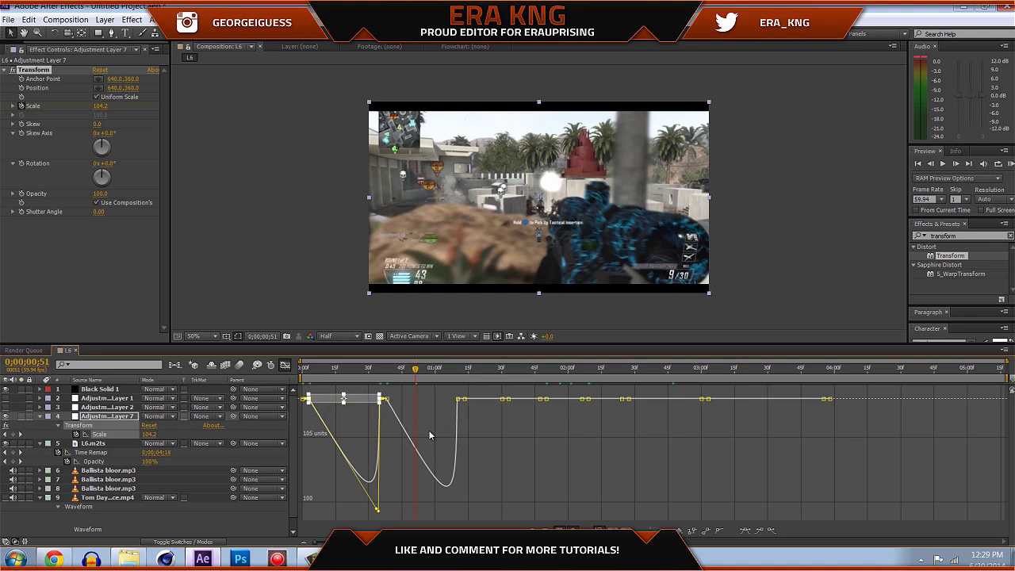
- Bend the four short Scale curve segments between 0;00;01;12 and 0;00;02;26 down to about 104
left_click_drag(460, 368, 508, 371)
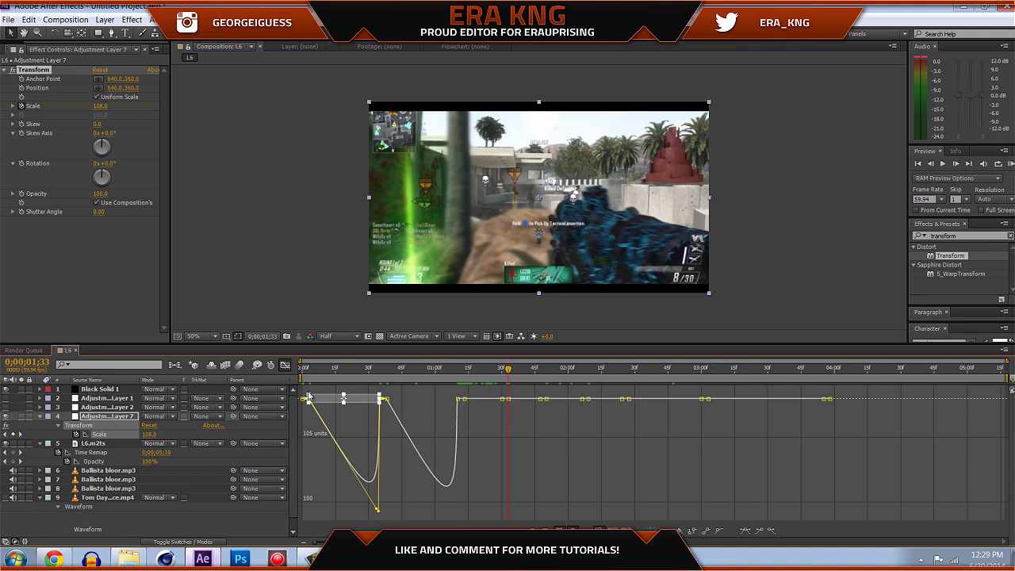
left_click_drag(479, 376, 498, 453)
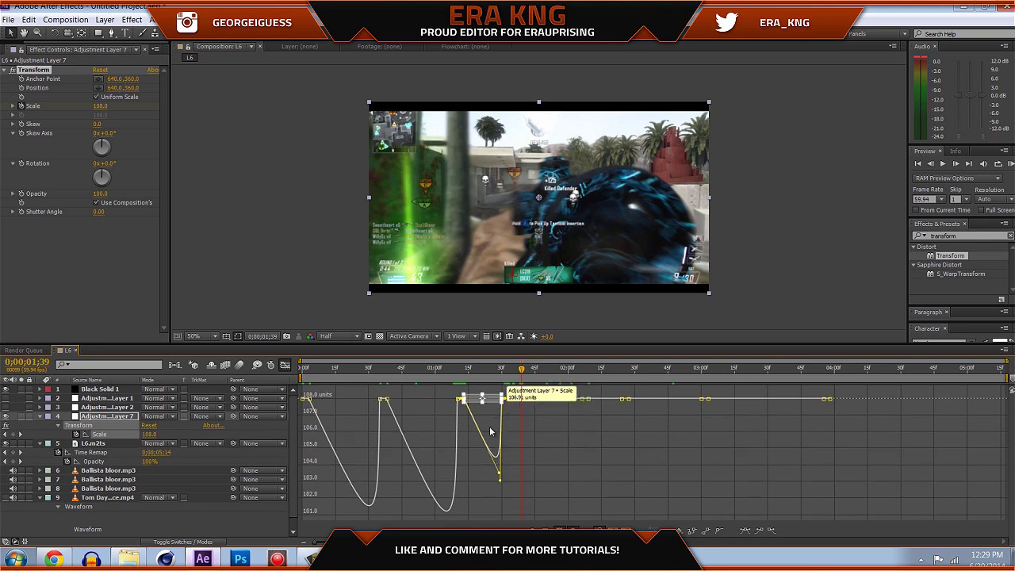
left_click_drag(526, 399, 538, 464)
left_click_drag(569, 399, 581, 462)
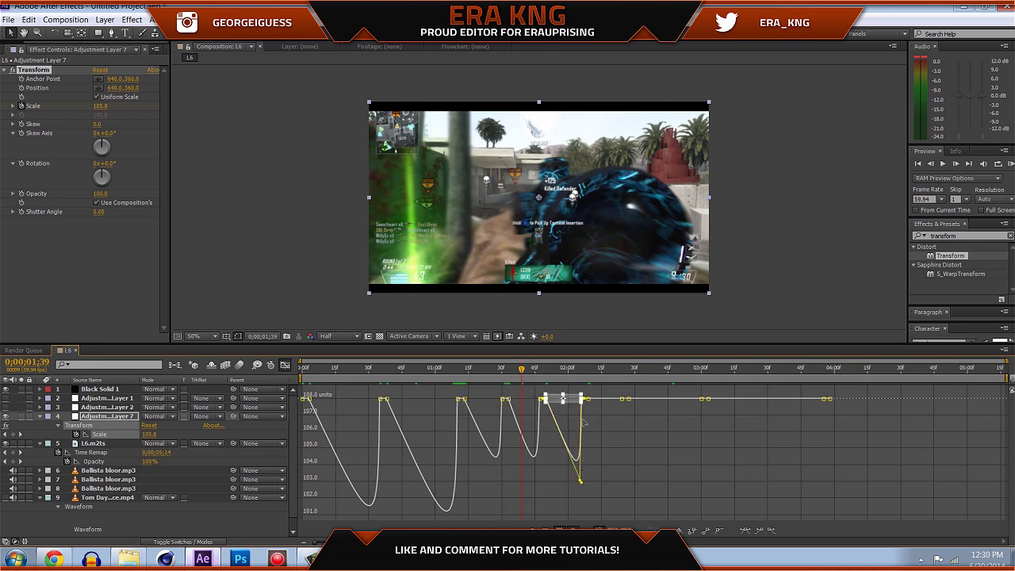
left_click_drag(614, 400, 615, 457)
- Bend the last two long Scale curve segments down to about 101.5 and return to the layer bar view
left_click_drag(665, 398, 699, 506)
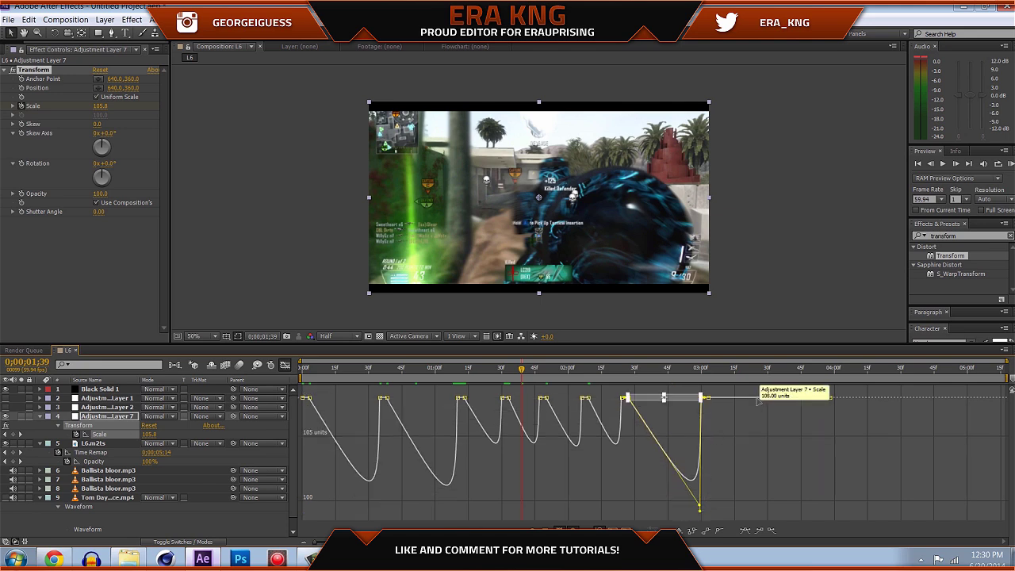
left_click_drag(769, 398, 824, 488)
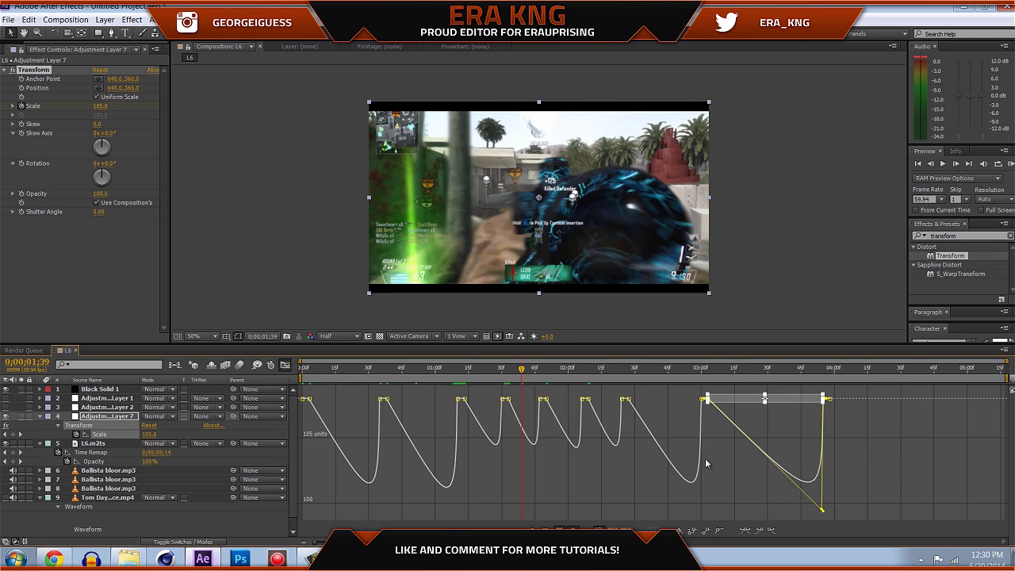
left_click_drag(814, 480, 814, 483)
left_click(948, 480)
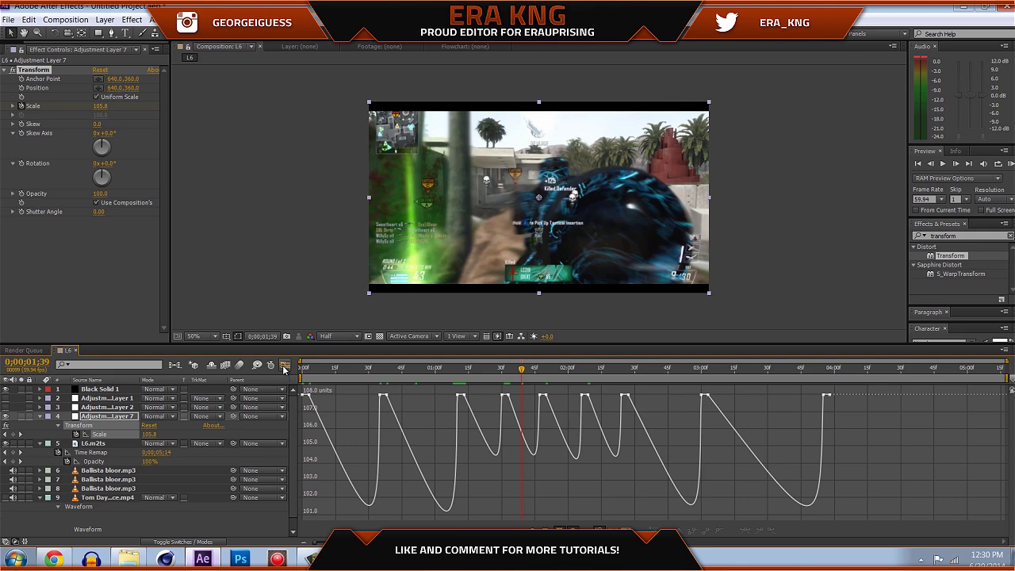
left_click(284, 367)
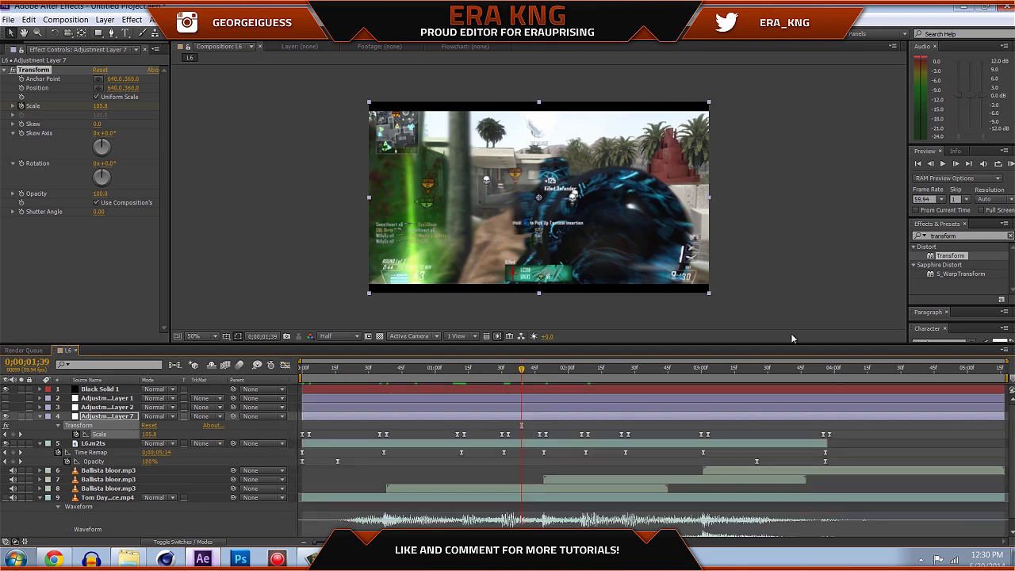
- Run a RAM preview of the composition to review the synced zooms, and stop the playback
left_click(1011, 164)
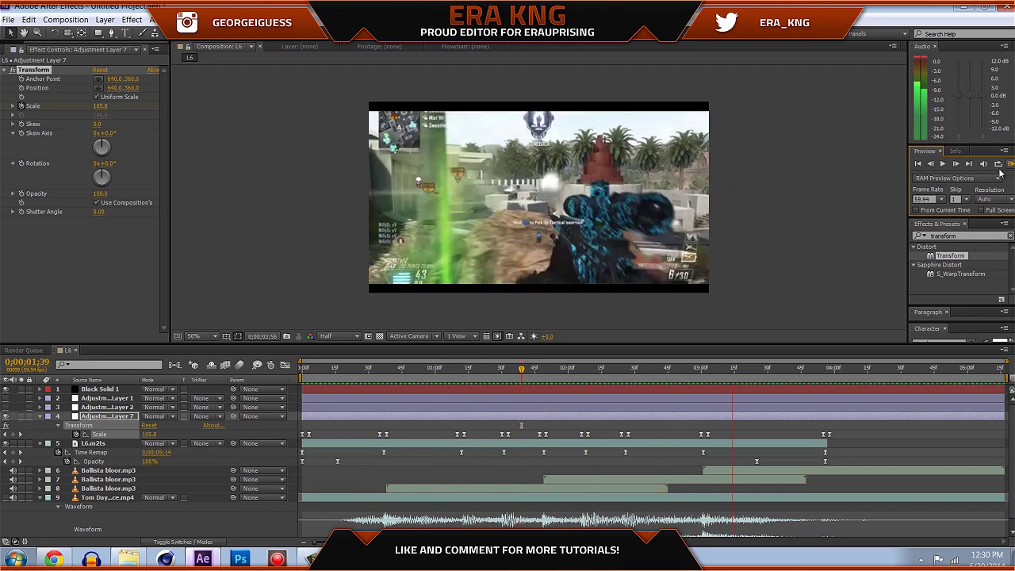
left_click(1001, 172)
left_click(1009, 167)
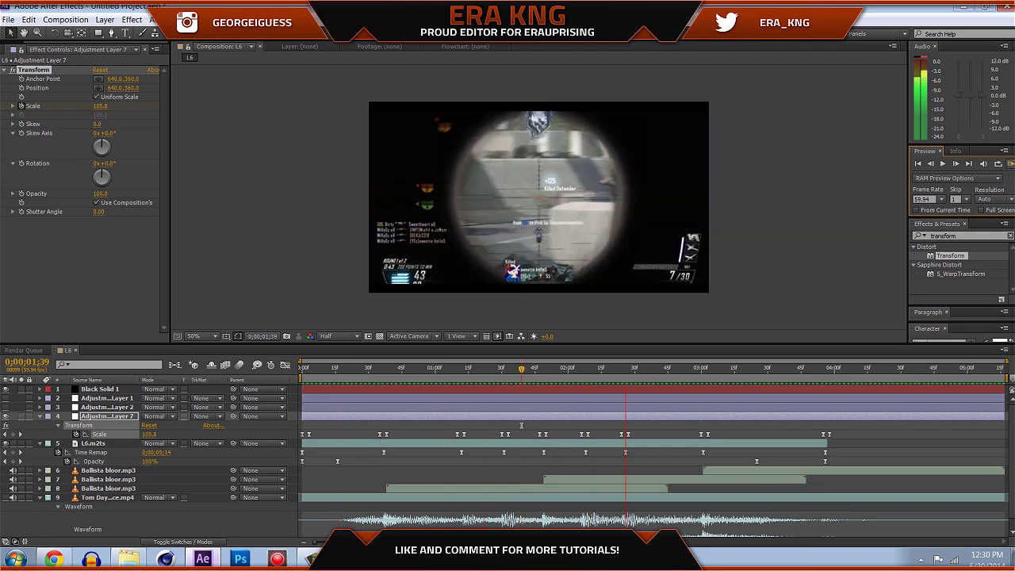
key("space")
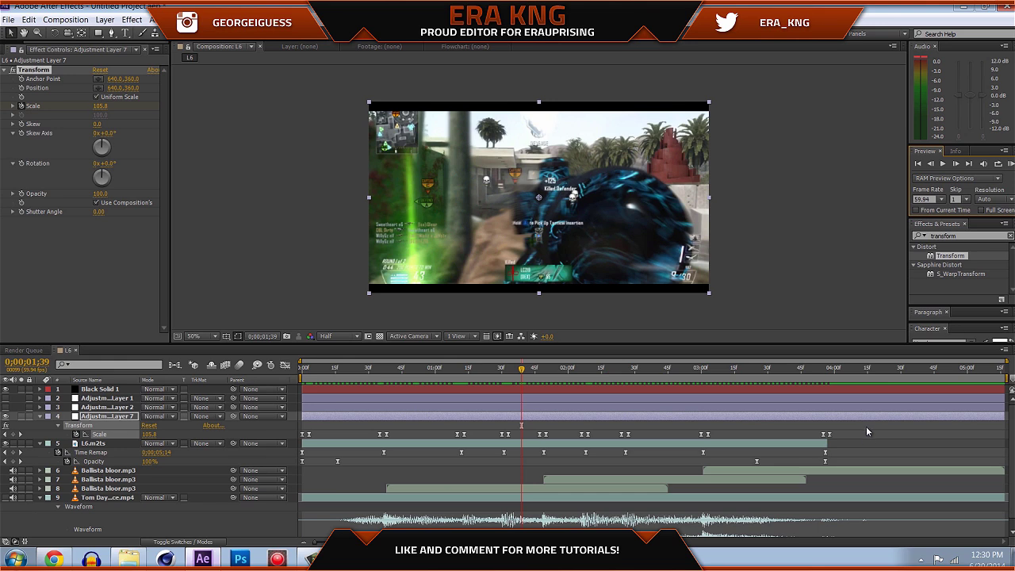